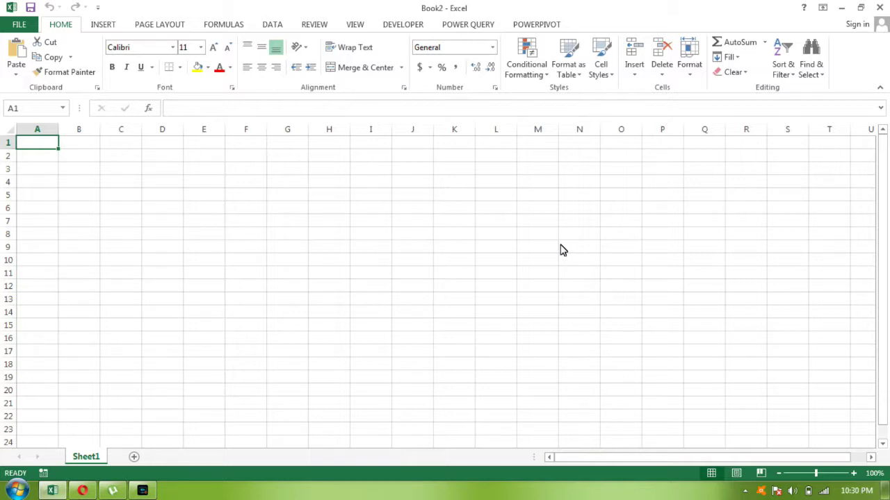
# Enter the 'names' heading in A1 and the value 1 in A2
pyautogui.press('Right')
pyautogui.press('Left')
pyautogui.write('nam')
pyautogui.press('Return')
pyautogui.write('1')
pyautogui.press('Return')
pyautogui.press('Up')
# Copy the 1 from A2 and paste it into the selected cells below in column A
pyautogui.hotkey('ctrl', 'c')
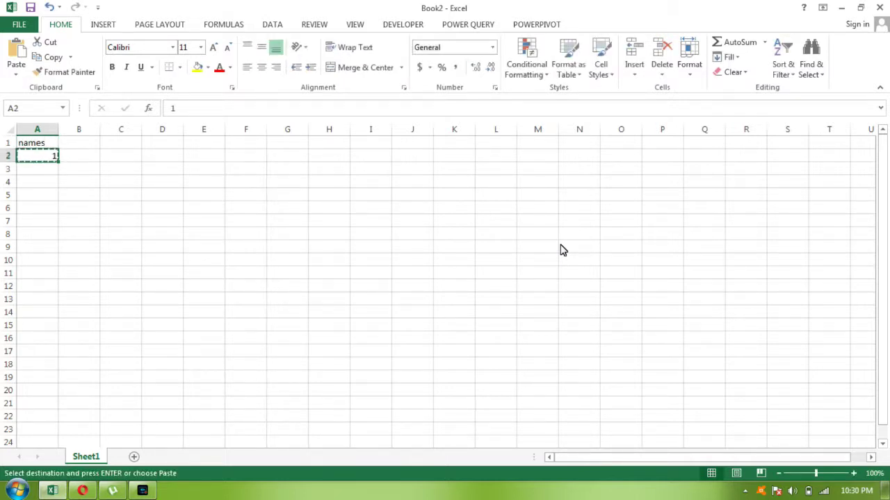
pyautogui.hotkey('shift', 'Down')
pyautogui.hotkey('shift', 'Down')
pyautogui.hotkey('shift', 'Down')
pyautogui.hotkey('shift', 'Down')
pyautogui.hotkey('shift', 'Down')
pyautogui.hotkey('shift', 'Down')
pyautogui.hotkey('shift', 'Down')
pyautogui.hotkey('shift', 'Down')
pyautogui.hotkey('shift', 'Down')
pyautogui.hotkey('shift', 'Down')
pyautogui.hotkey('shift', 'Down')
pyautogui.hotkey('shift', 'Down')
pyautogui.hotkey('shift', 'Down')
pyautogui.hotkey('shift', 'Down')
pyautogui.hotkey('shift', 'Down')
pyautogui.hotkey('shift', 'Down')
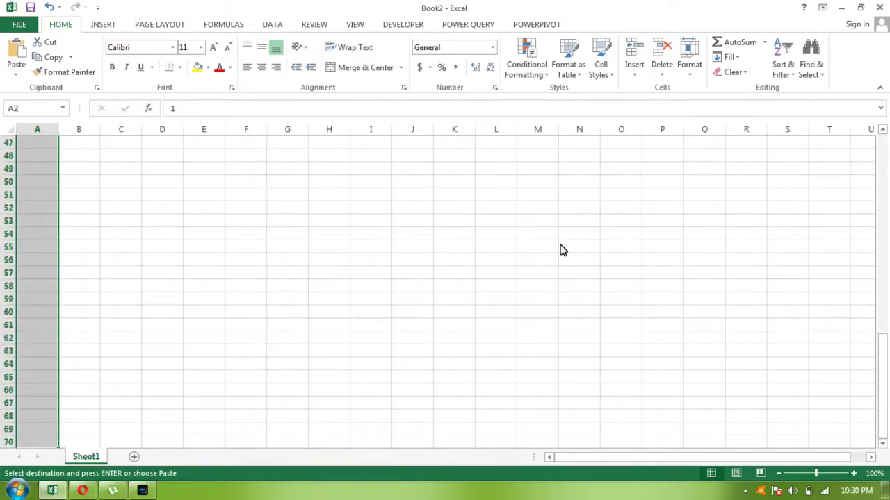
pyautogui.press('Return')
pyautogui.hotkey('ctrl', 'v')
pyautogui.hotkey('ctrl', 'shift', 'Down')
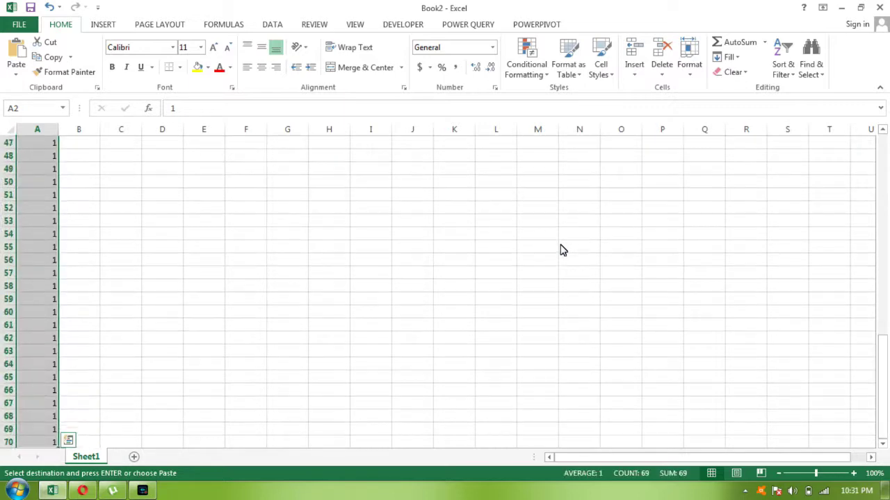
pyautogui.press('Down')
# Fill A2 through A139 with 1s, return to the top, and end copy mode
pyautogui.press('Down')
pyautogui.hotkey('ctrl', 'Down')
pyautogui.hotkey('ctrl', 'Up')
pyautogui.press('Down')
pyautogui.hotkey('ctrl', 'shift', 'Down')
pyautogui.hotkey('ctrl', 'v')
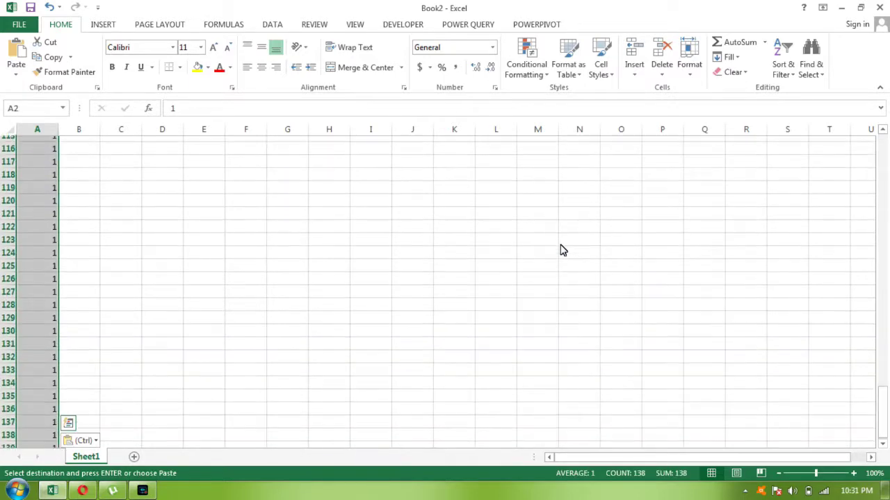
pyautogui.hotkey('ctrl', 'Up')
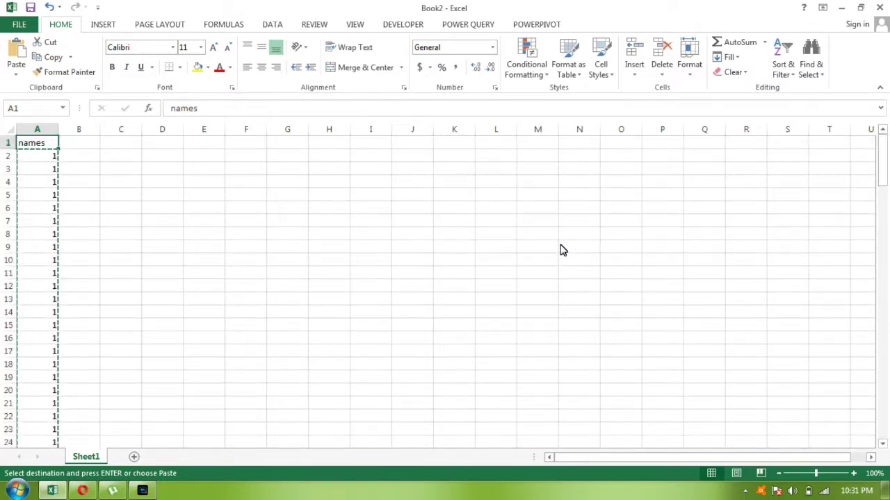
pyautogui.press('Escape')
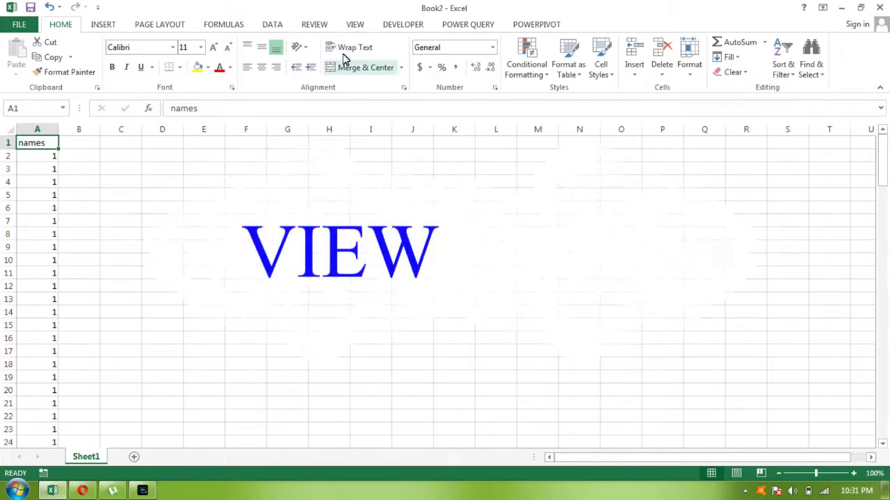
pyautogui.click(354, 28)
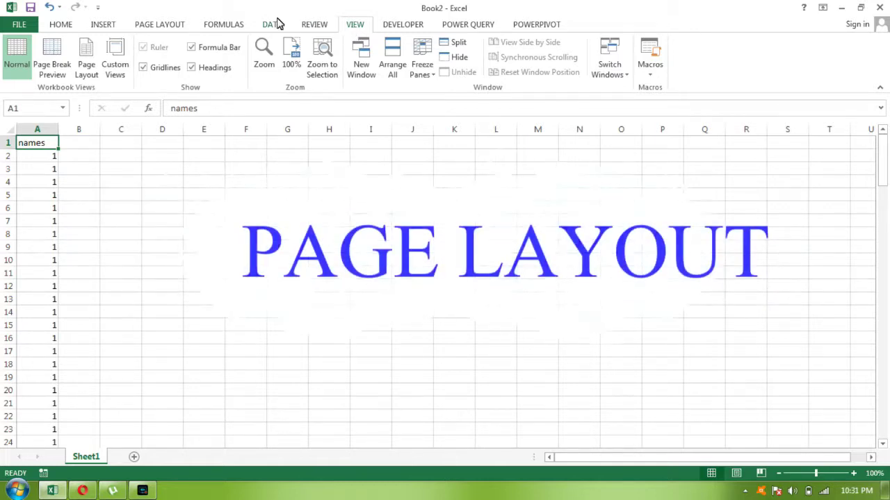
# Switch to Page Layout view and start editing page 1's centre header section
pyautogui.click(89, 55)
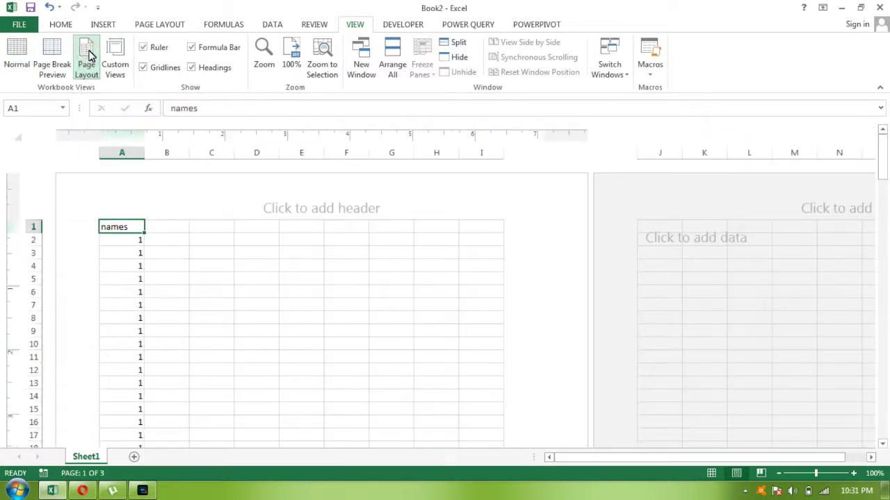
pyautogui.press('Down')
pyautogui.press('Down')
pyautogui.press('Down')
pyautogui.press('Down')
pyautogui.press('Down')
pyautogui.press('Down')
pyautogui.press('Down')
pyautogui.press('Down')
pyautogui.press('Down')
pyautogui.press('Down')
pyautogui.press('Down')
pyautogui.press('Down')
pyautogui.press('Down')
pyautogui.press('Down')
pyautogui.press('Down')
pyautogui.press('Down')
pyautogui.press('Down')
pyautogui.hotkey('ctrl', 'Home')
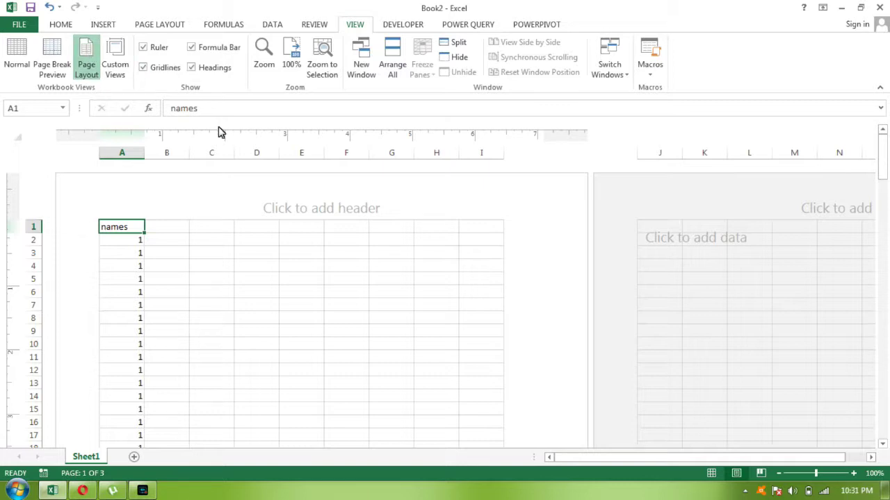
pyautogui.click(296, 211)
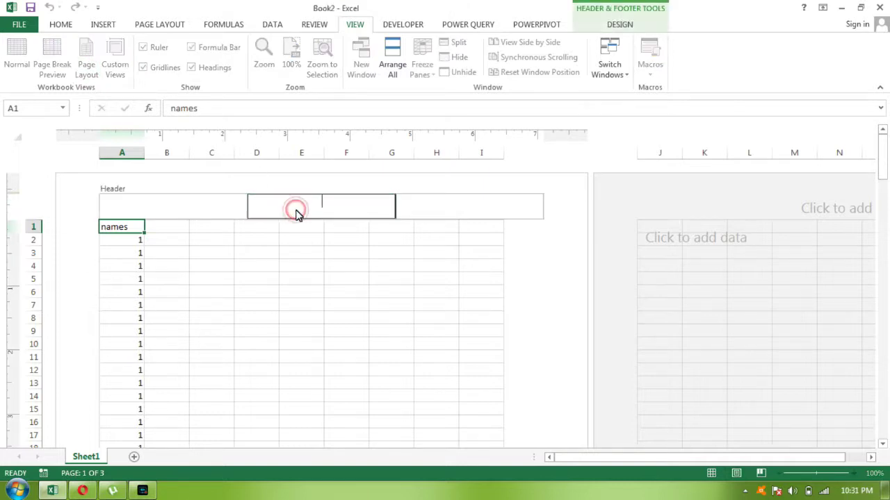
# Browse down page 1, then reopen page 1's header in its left section
pyautogui.click(293, 261)
pyautogui.press('Down')
pyautogui.press('Down')
pyautogui.press('Down')
pyautogui.press('Down')
pyautogui.press('Down')
pyautogui.press('Down')
pyautogui.press('Down')
pyautogui.press('Down')
pyautogui.press('Down')
pyautogui.press('Down')
pyautogui.press('Down')
pyautogui.press('Down')
pyautogui.press('Down')
pyautogui.press('Down')
pyautogui.press('Down')
pyautogui.press('Down')
pyautogui.press('Down')
pyautogui.press('Down')
pyautogui.press('Down')
pyautogui.press('Down')
pyautogui.press('Down')
pyautogui.press('Down')
pyautogui.press('Down')
pyautogui.press('Up')
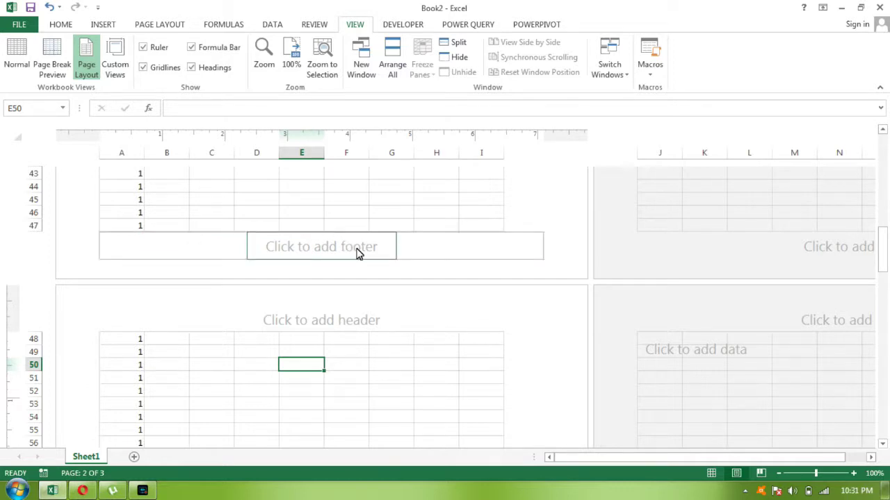
pyautogui.click(296, 202)
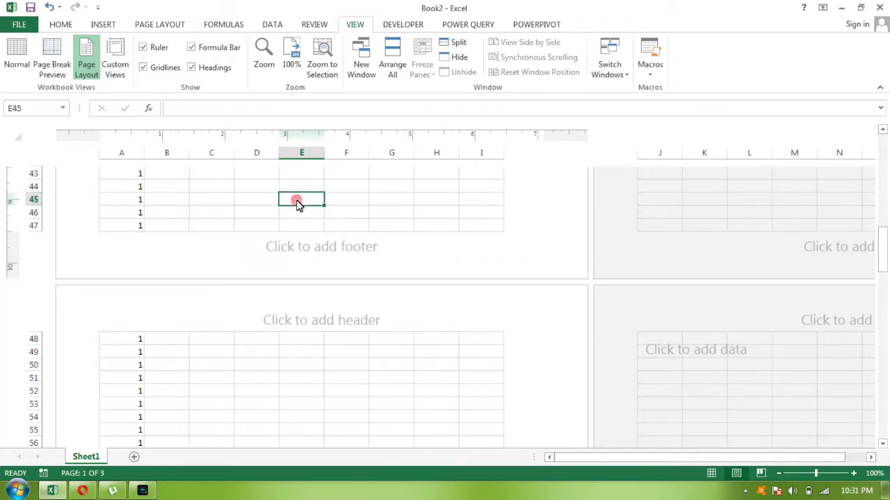
pyautogui.hotkey('ctrl', 'Up')
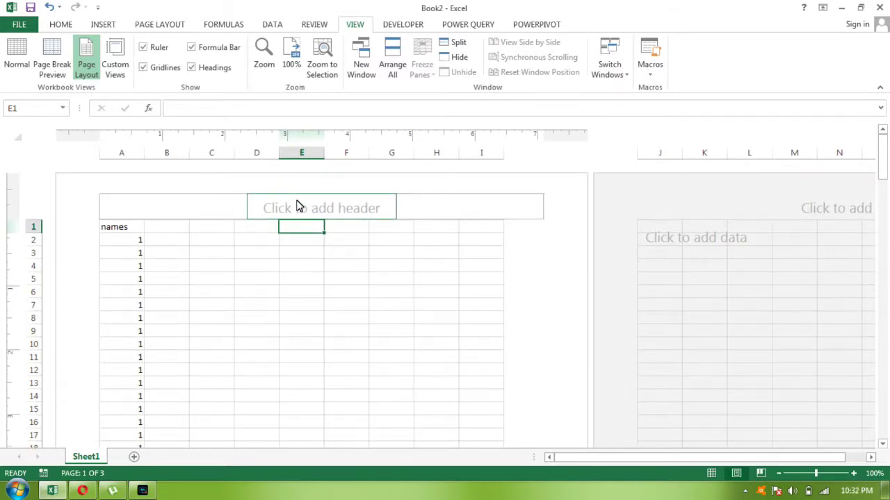
pyautogui.click(327, 211)
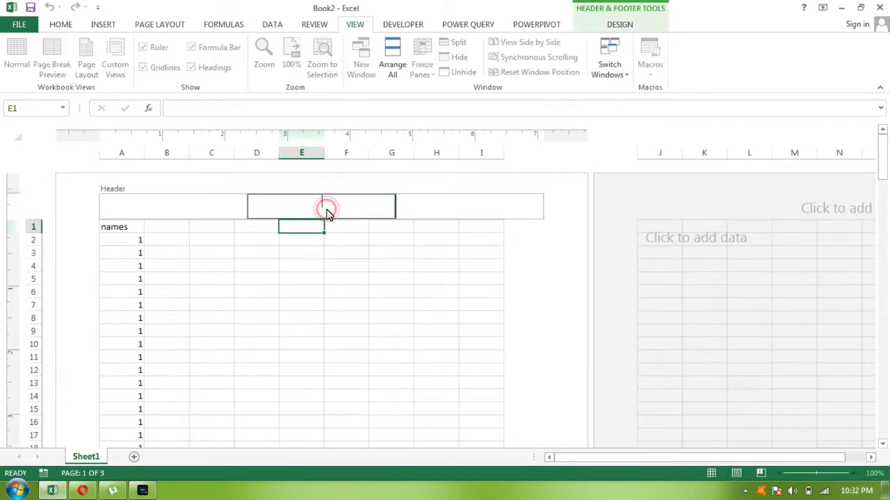
pyautogui.click(211, 212)
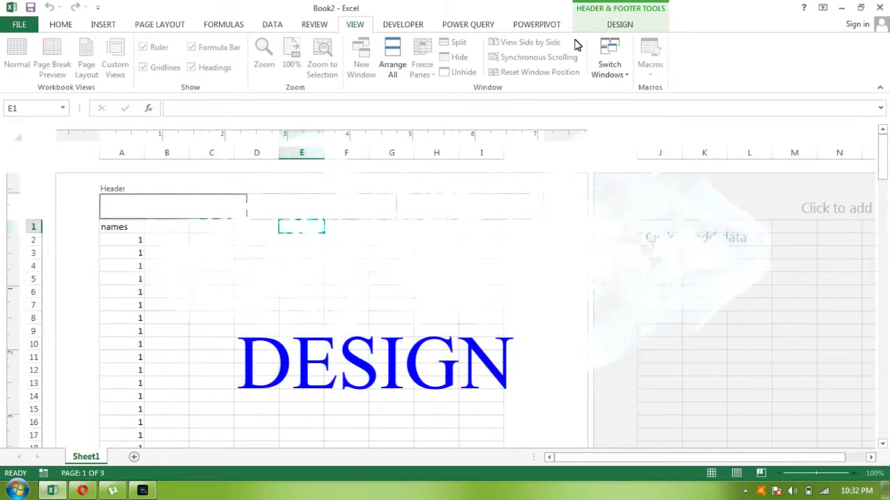
pyautogui.click(614, 28)
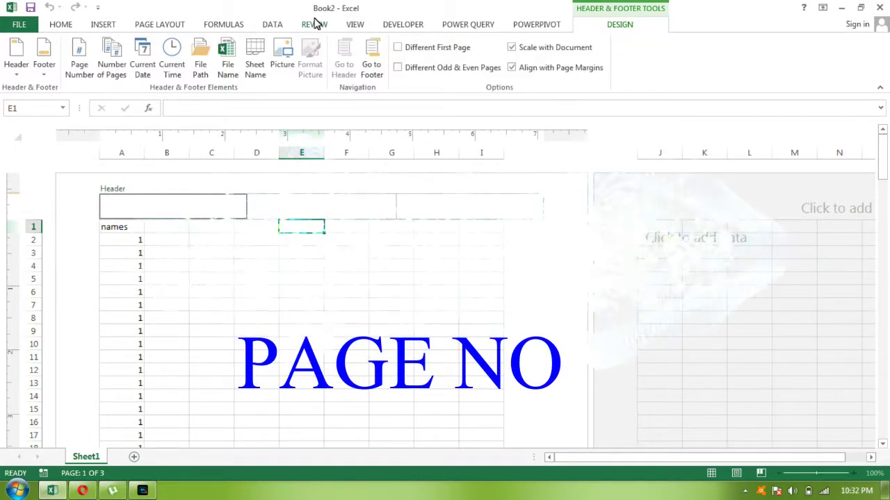
# Insert the page number into the left header section and leave header editing
pyautogui.click(82, 67)
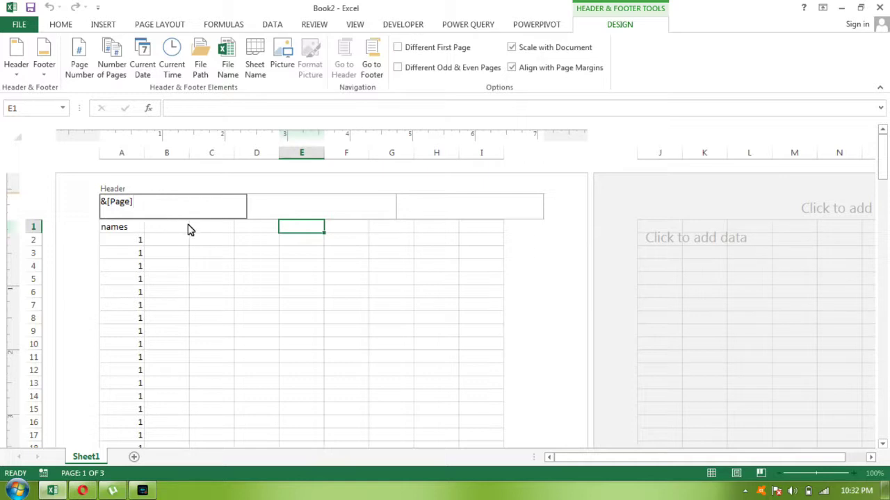
pyautogui.press('Return')
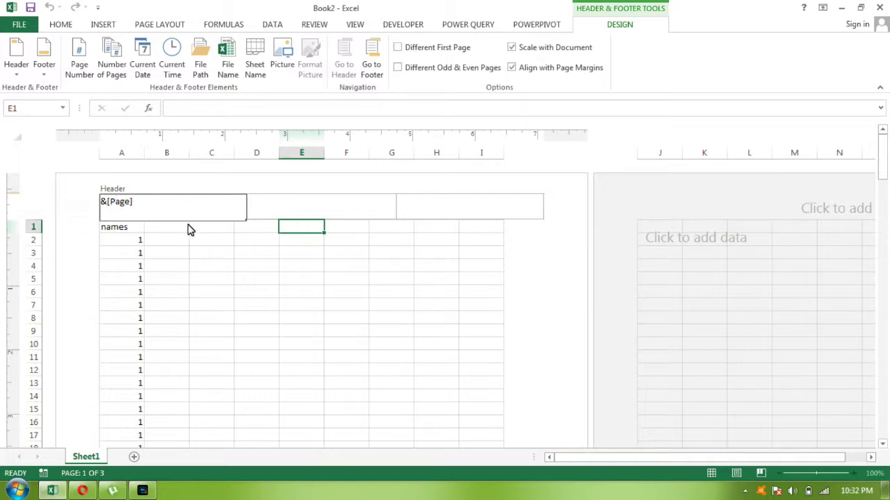
pyautogui.press('Return')
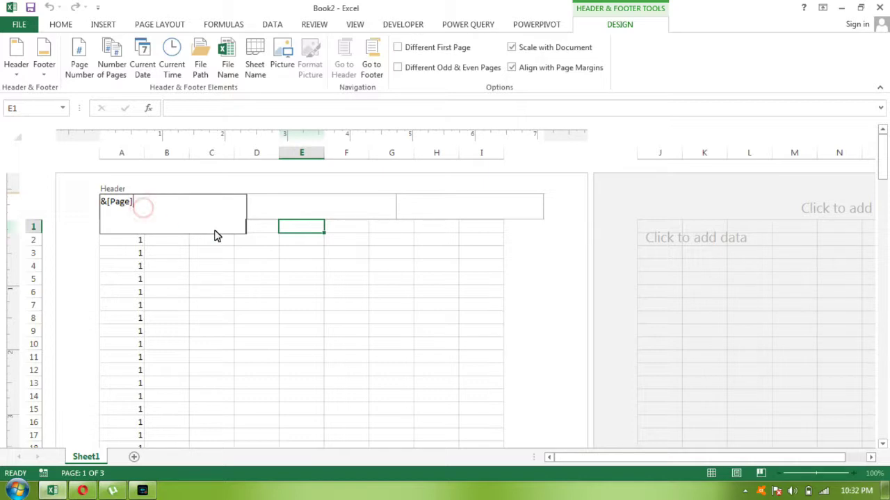
pyautogui.click(282, 268)
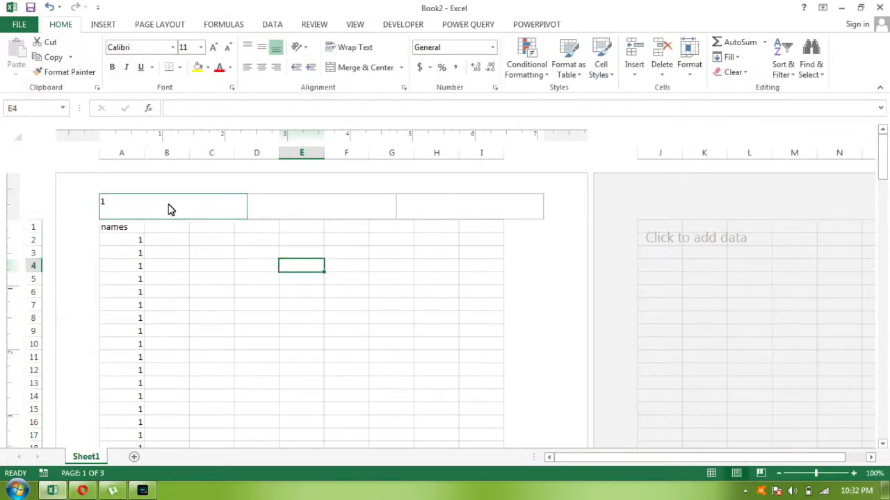
pyautogui.click(196, 240)
pyautogui.press('Down')
pyautogui.press('Down')
pyautogui.press('Down')
pyautogui.press('Down')
pyautogui.press('Down')
pyautogui.press('Down')
pyautogui.press('Down')
pyautogui.press('Down')
pyautogui.press('Down')
pyautogui.press('Down')
pyautogui.press('Down')
pyautogui.press('Down')
pyautogui.press('Down')
pyautogui.press('Down')
pyautogui.press('Down')
pyautogui.press('Down')
pyautogui.press('Down')
pyautogui.press('Down')
pyautogui.press('Down')
pyautogui.press('Down')
pyautogui.press('Down')
pyautogui.press('Down')
pyautogui.press('Down')
pyautogui.press('Down')
pyautogui.press('Down')
pyautogui.press('Down')
pyautogui.press('Down')
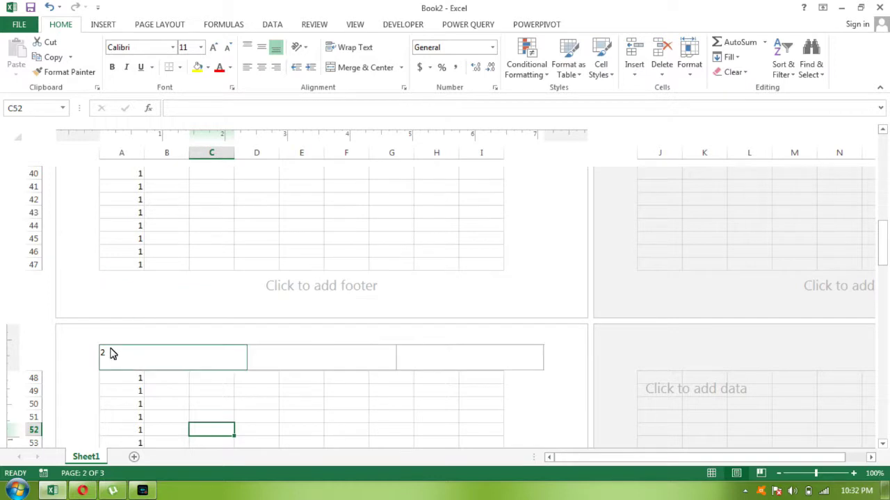
# Add the page number to the centre and right header sections on page 2
pyautogui.click(111, 353)
pyautogui.click(282, 366)
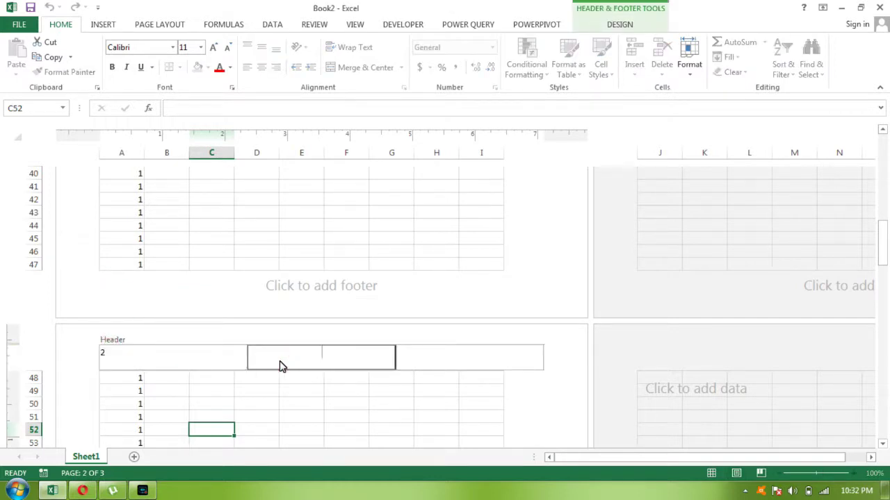
pyautogui.click(619, 25)
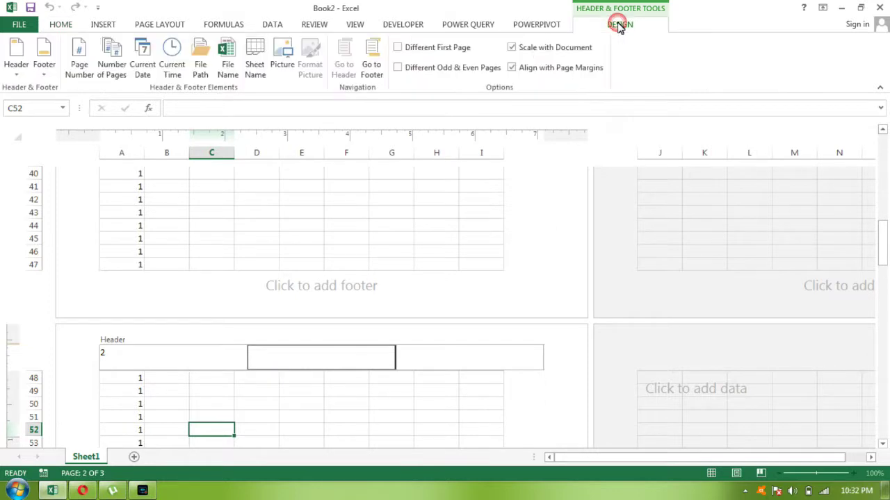
pyautogui.click(81, 67)
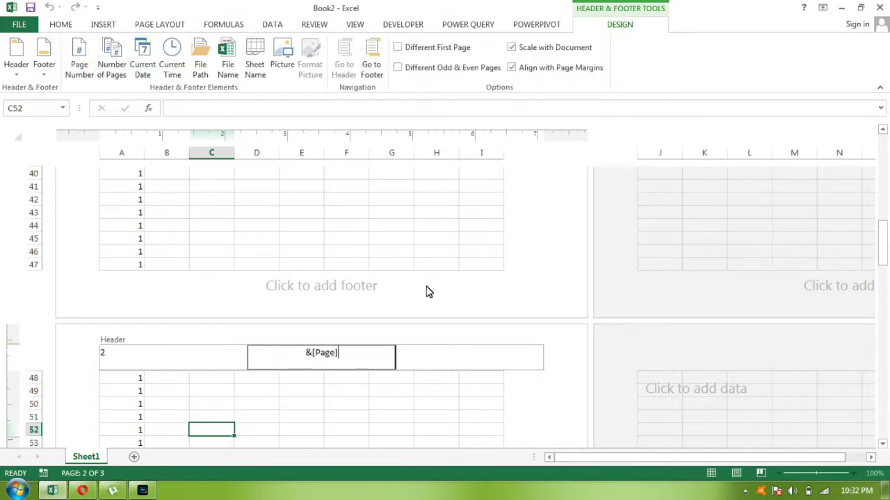
pyautogui.click(508, 361)
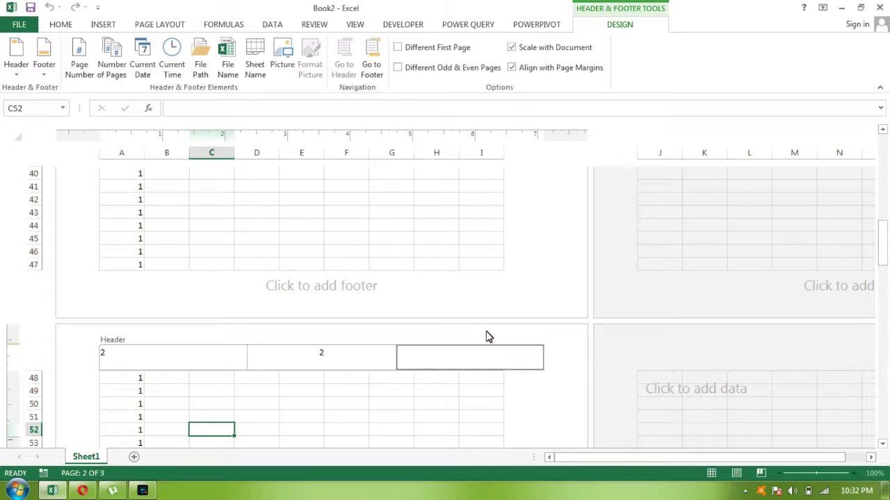
pyautogui.click(79, 61)
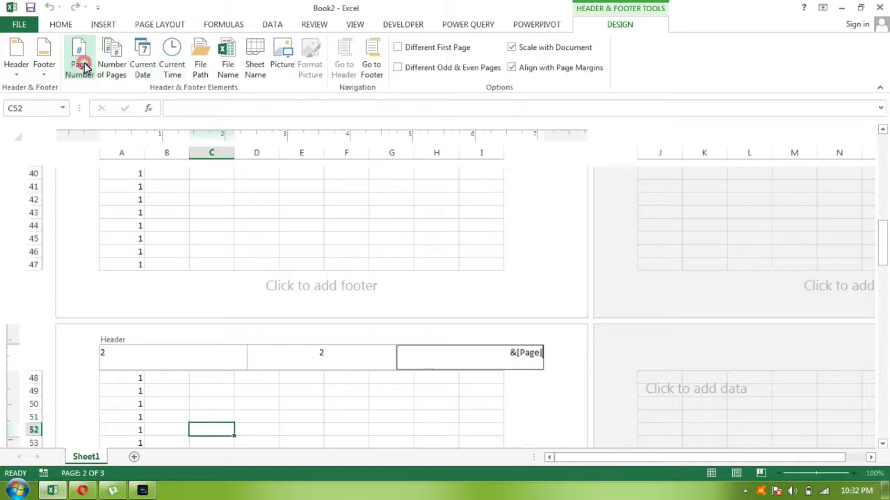
pyautogui.click(380, 397)
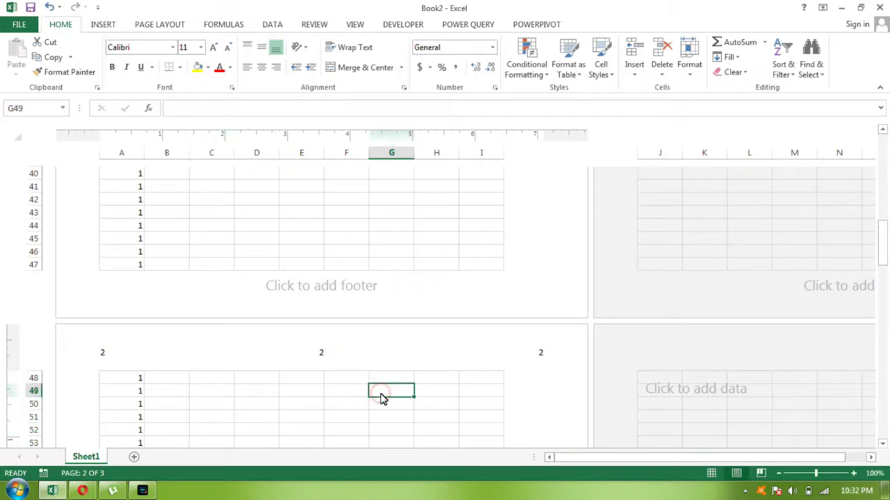
pyautogui.press('Up')
pyautogui.press('Up')
pyautogui.press('Left')
pyautogui.press('Left')
pyautogui.press('Down')
pyautogui.press('Down')
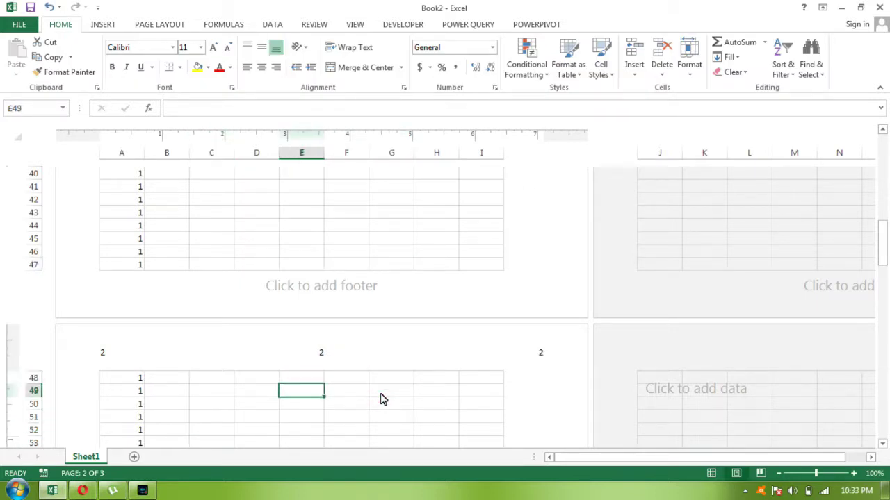
pyautogui.click(852, 473)
pyautogui.click(853, 473)
pyautogui.click(853, 473)
pyautogui.click(853, 473)
pyautogui.click(853, 473)
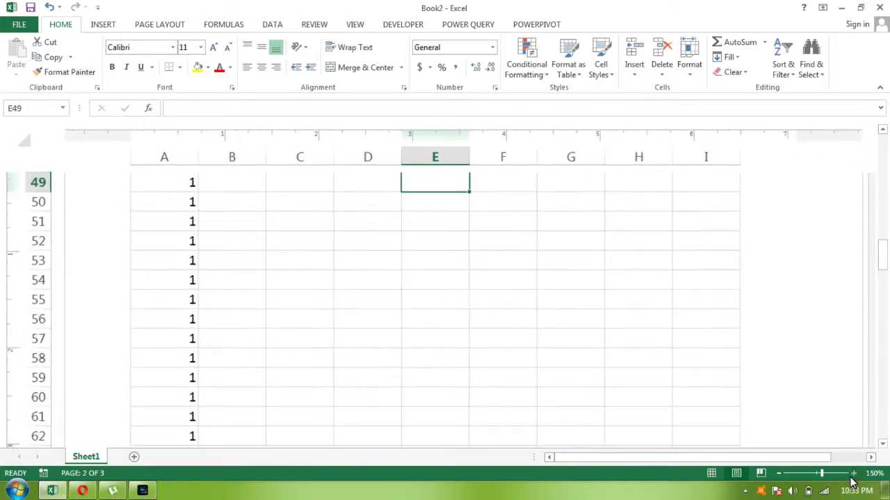
pyautogui.press('Left')
pyautogui.press('Up')
pyautogui.press('Up')
pyautogui.press('Down')
pyautogui.press('Down')
pyautogui.press('Down')
pyautogui.press('Down')
pyautogui.press('Down')
pyautogui.press('Down')
pyautogui.press('Down')
pyautogui.press('Down')
pyautogui.press('Down')
pyautogui.press('Down')
pyautogui.press('Down')
pyautogui.press('Down')
pyautogui.press('Down')
pyautogui.press('Down')
pyautogui.press('Down')
pyautogui.press('Down')
pyautogui.hotkey('ctrl', 'Up')
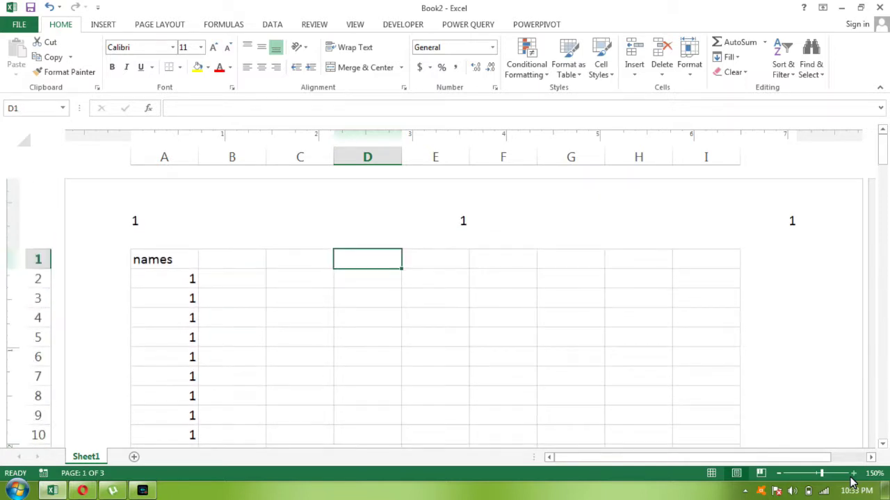
pyautogui.press('Down')
pyautogui.press('Down')
pyautogui.press('Down')
pyautogui.press('Down')
pyautogui.press('Down')
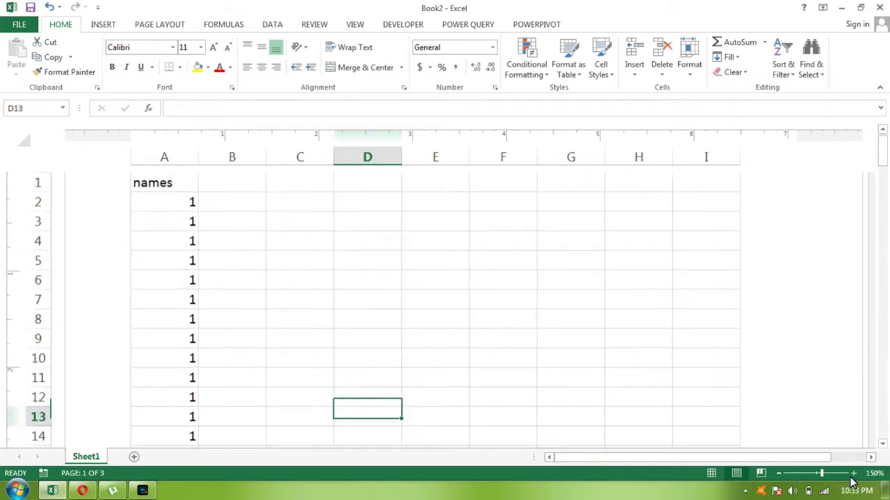
pyautogui.press('Down')
pyautogui.press('Down')
pyautogui.press('Down')
pyautogui.press('Down')
pyautogui.press('Down')
pyautogui.press('Down')
pyautogui.press('Down')
pyautogui.press('Down')
pyautogui.press('Down')
pyautogui.press('Down')
pyautogui.press('Down')
pyautogui.press('Down')
pyautogui.press('Down')
pyautogui.press('Down')
pyautogui.press('Down')
pyautogui.press('Down')
pyautogui.press('Down')
pyautogui.press('Down')
pyautogui.press('Down')
pyautogui.press('Down')
pyautogui.press('Left')
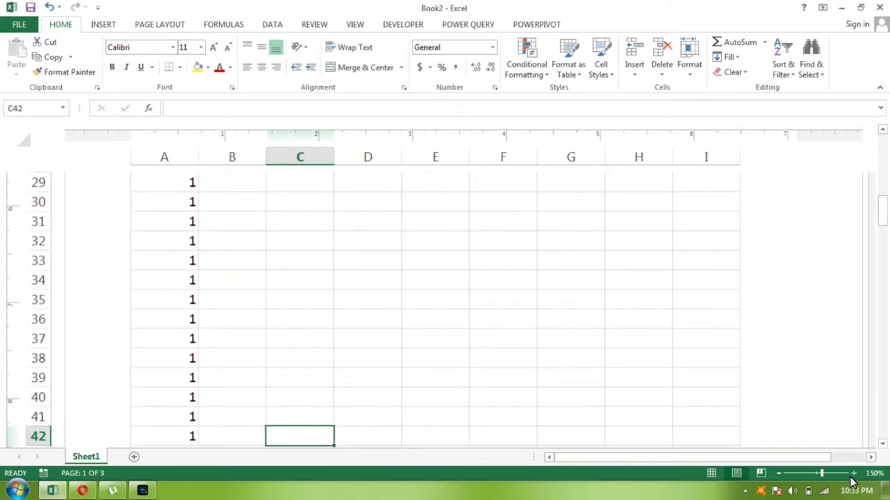
pyautogui.press('Left')
pyautogui.press('Left')
pyautogui.hotkey('ctrl', 'Down')
pyautogui.press('Down')
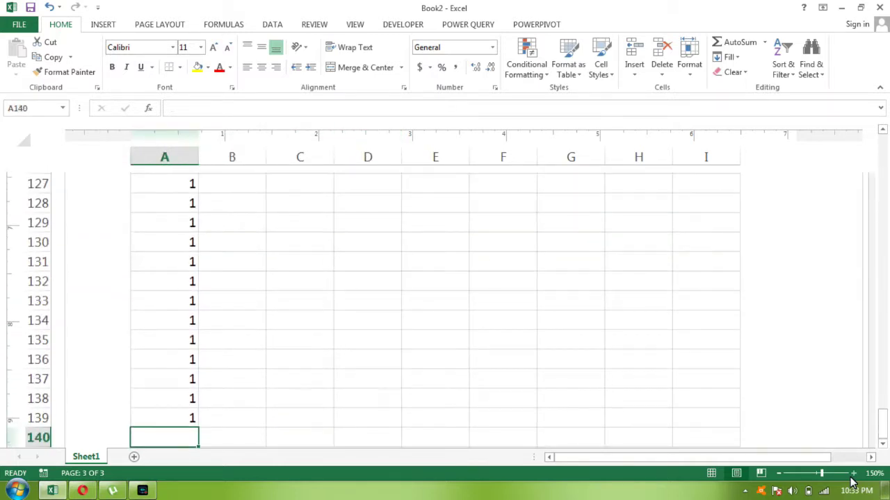
pyautogui.press('Up')
pyautogui.hotkey('ctrl', 'Up')
pyautogui.press('Down')
pyautogui.press('Down')
pyautogui.press('Down')
pyautogui.press('Down')
pyautogui.press('Down')
pyautogui.press('Down')
pyautogui.press('Down')
pyautogui.press('Down')
pyautogui.press('Down')
pyautogui.press('Down')
pyautogui.press('Down')
pyautogui.press('Down')
pyautogui.press('Down')
pyautogui.press('Down')
pyautogui.press('Down')
pyautogui.press('Down')
pyautogui.press('Down')
pyautogui.press('Down')
pyautogui.press('Down')
pyautogui.press('Down')
pyautogui.press('Down')
pyautogui.press('Down')
pyautogui.press('Down')
pyautogui.press('Down')
pyautogui.press('Down')
pyautogui.press('Down')
pyautogui.press('Down')
pyautogui.press('Down')
pyautogui.press('Down')
pyautogui.press('Down')
pyautogui.press('Down')
pyautogui.press('Down')
pyautogui.press('Down')
pyautogui.press('Down')
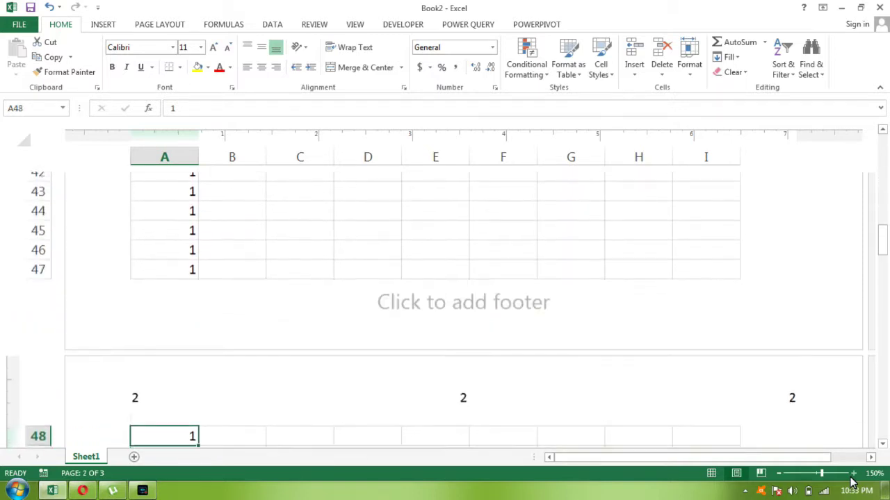
pyautogui.press('Down')
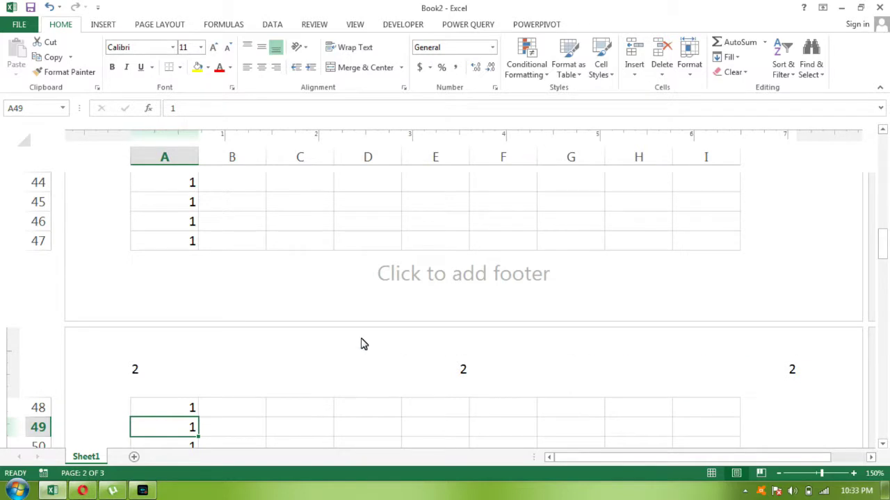
# Build the left footer as page number ' of ' total pages, reading 1 of 3
pyautogui.click(231, 274)
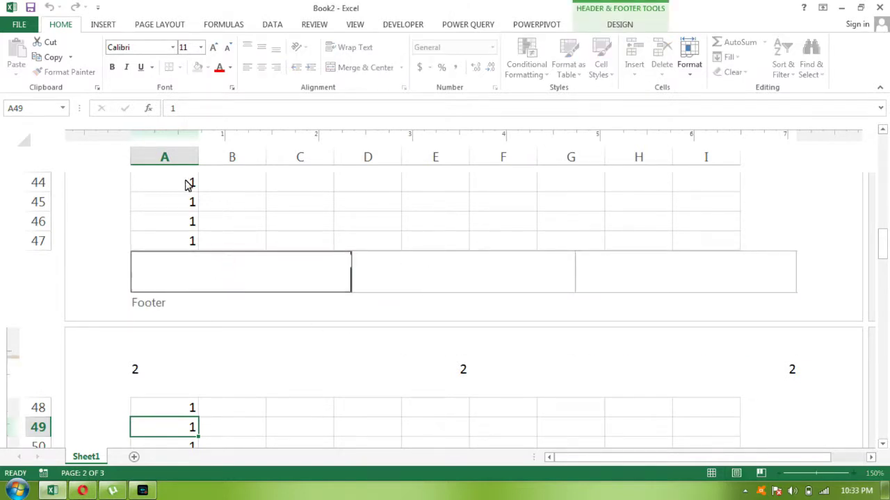
pyautogui.click(617, 27)
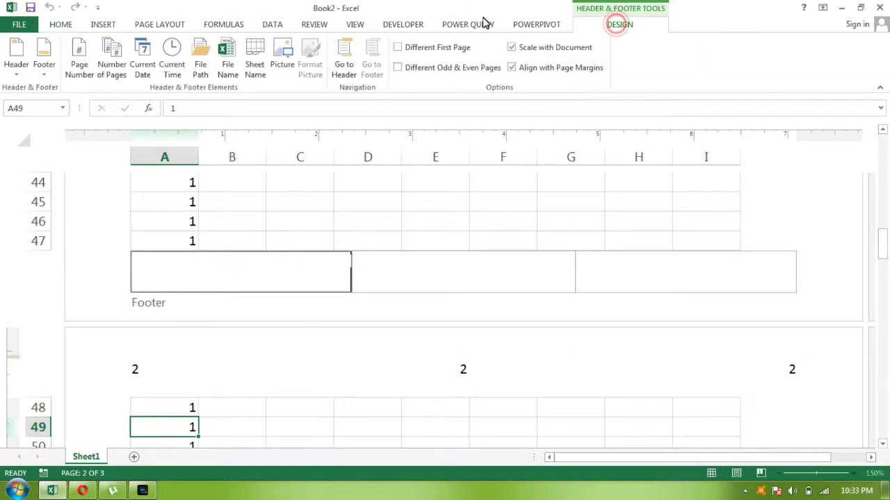
pyautogui.click(79, 56)
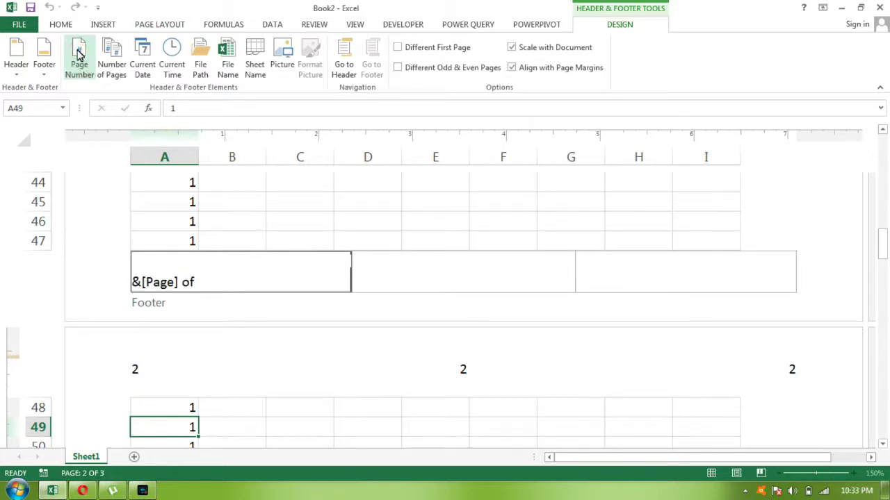
pyautogui.click(106, 60)
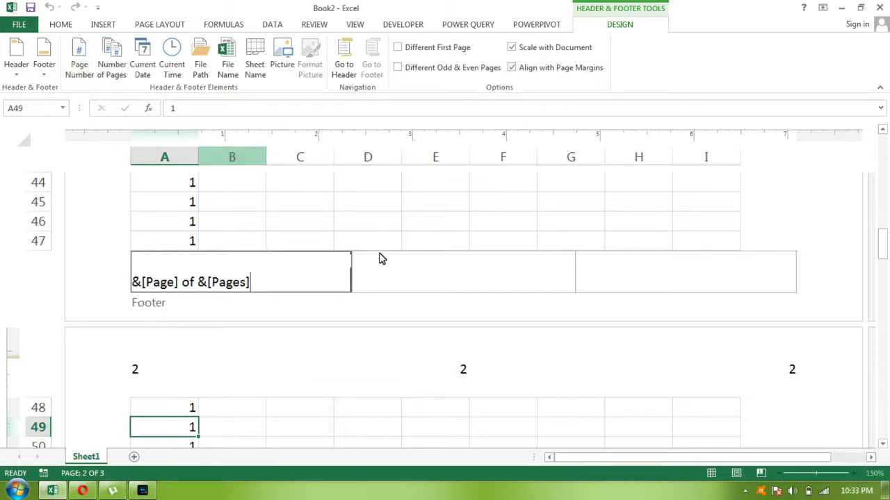
pyautogui.click(418, 274)
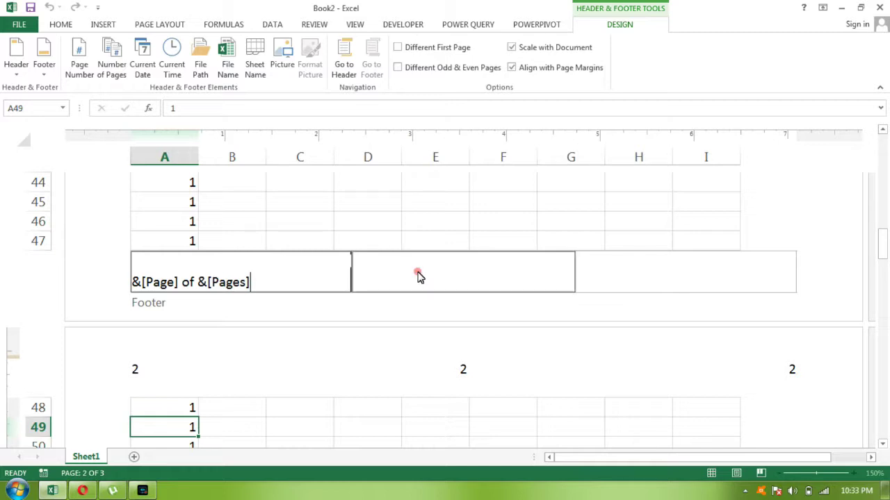
pyautogui.click(198, 280)
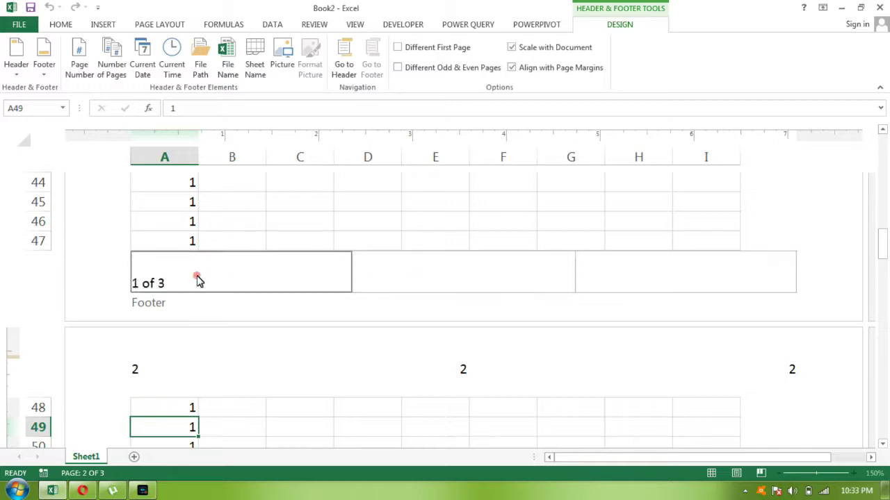
pyautogui.click(402, 281)
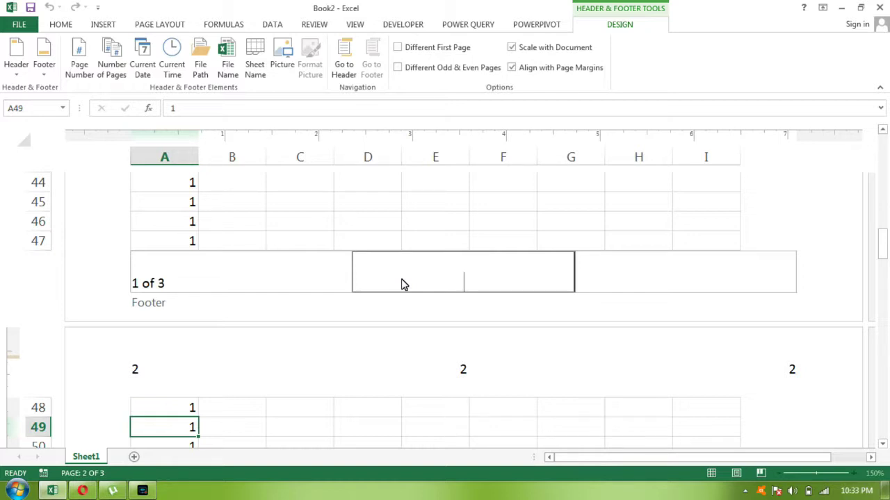
pyautogui.click(474, 229)
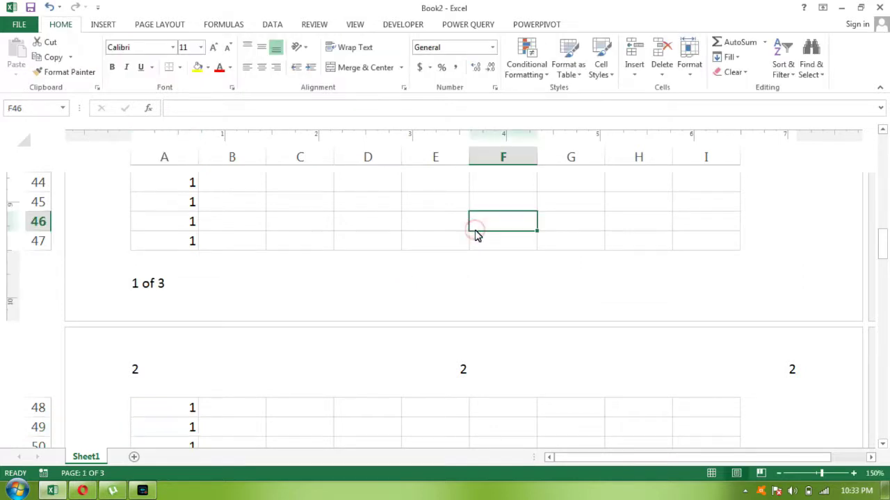
# Check the footer counts on pages 2 and 3, then return to page 1
pyautogui.press('Down')
pyautogui.press('Down')
pyautogui.press('Down')
pyautogui.press('Down')
pyautogui.press('Down')
pyautogui.press('Down')
pyautogui.press('Down')
pyautogui.press('Down')
pyautogui.press('Down')
pyautogui.press('Down')
pyautogui.press('Down')
pyautogui.press('Down')
pyautogui.press('Down')
pyautogui.press('Down')
pyautogui.press('Down')
pyautogui.press('Down')
pyautogui.press('Down')
pyautogui.press('Down')
pyautogui.press('Down')
pyautogui.press('Down')
pyautogui.press('Down')
pyautogui.press('Down')
pyautogui.press('Down')
pyautogui.press('Down')
pyautogui.press('Down')
pyautogui.press('Down')
pyautogui.press('Down')
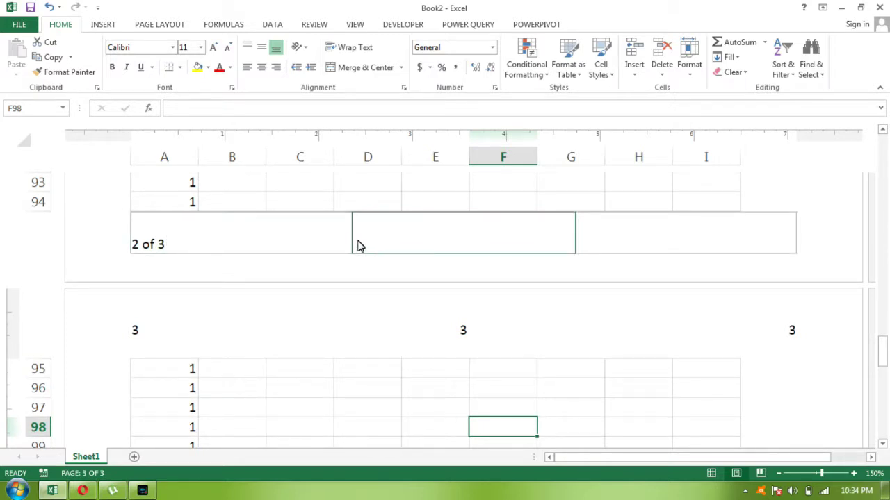
pyautogui.press('Down')
pyautogui.press('Down')
pyautogui.press('Down')
pyautogui.press('Down')
pyautogui.press('Down')
pyautogui.press('Down')
pyautogui.press('Down')
pyautogui.press('Down')
pyautogui.press('Down')
pyautogui.press('Down')
pyautogui.press('Up')
pyautogui.press('Up')
pyautogui.press('Up')
pyautogui.press('Up')
pyautogui.press('Up')
pyautogui.hotkey('ctrl', 'Up')
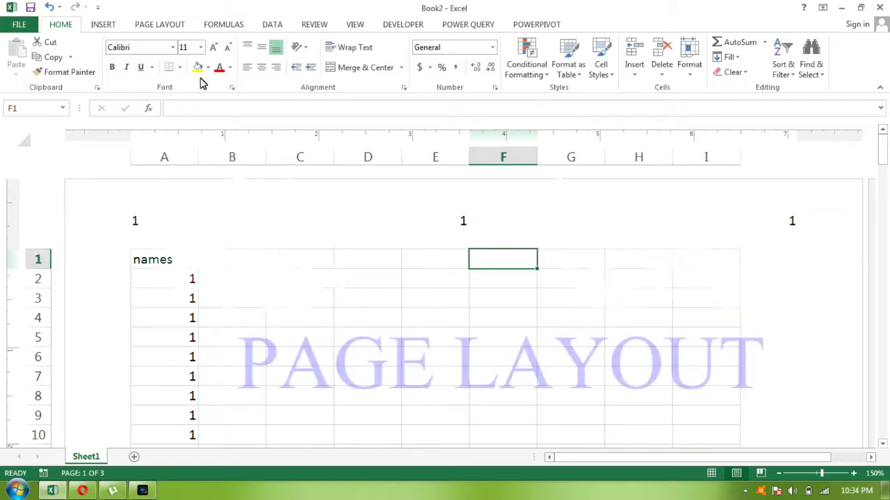
pyautogui.click(178, 31)
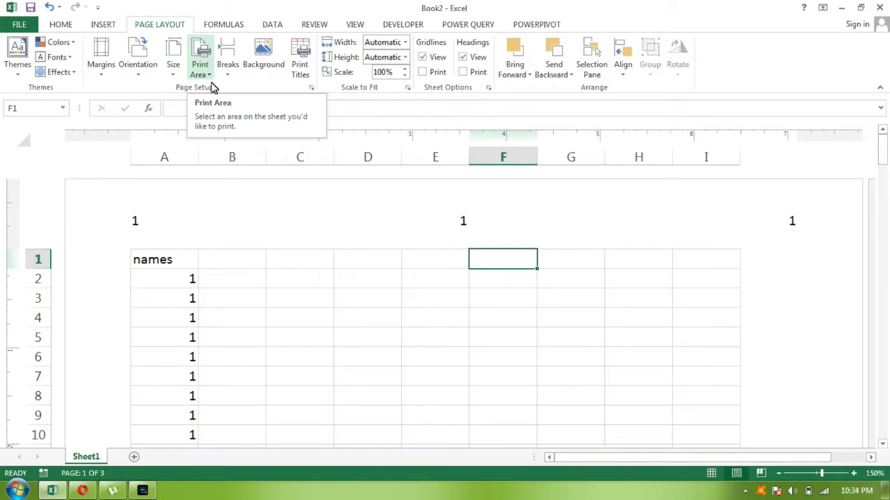
# Delete the &[Page] code from the left, center and right sections of the Custom Header
pyautogui.click(312, 89)
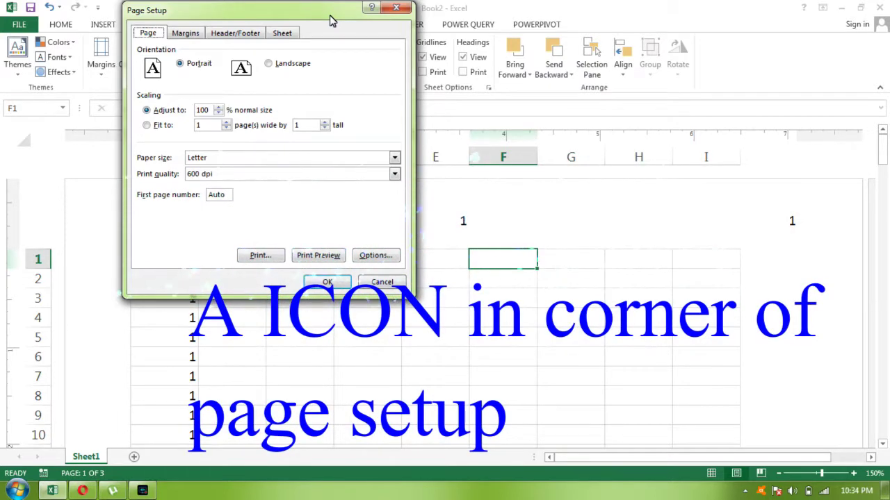
pyautogui.click(387, 287)
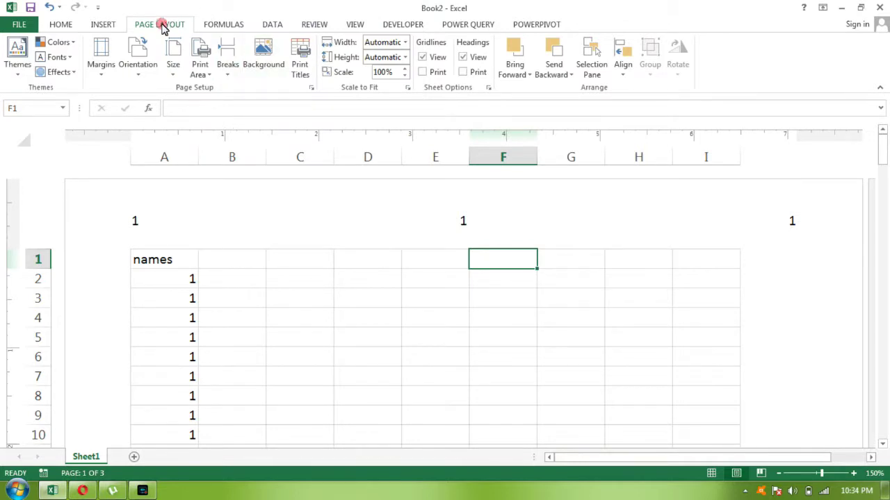
pyautogui.click(311, 88)
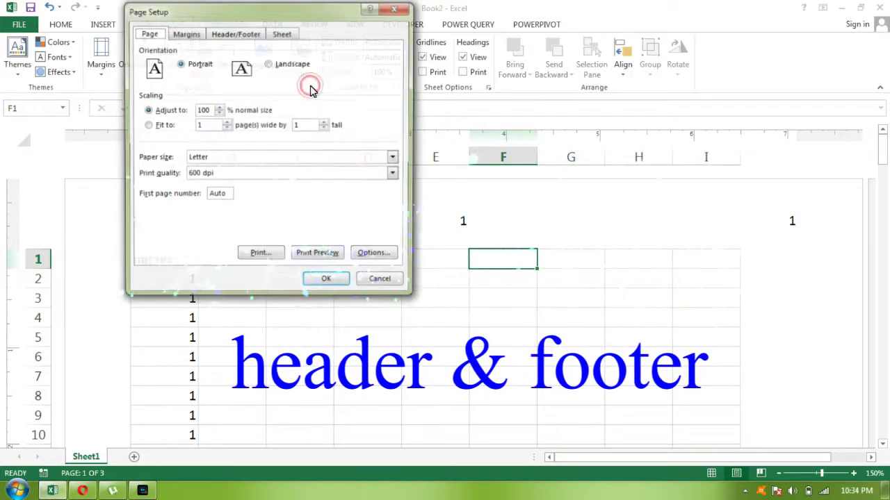
pyautogui.click(255, 42)
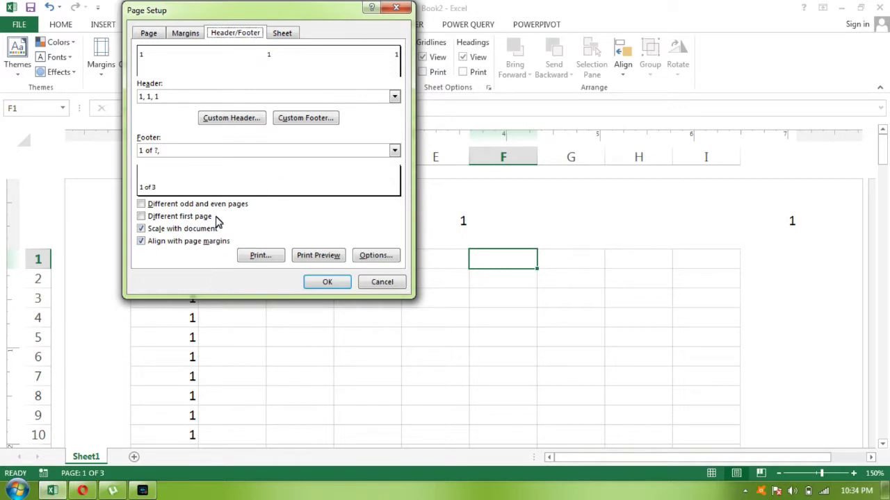
pyautogui.click(230, 119)
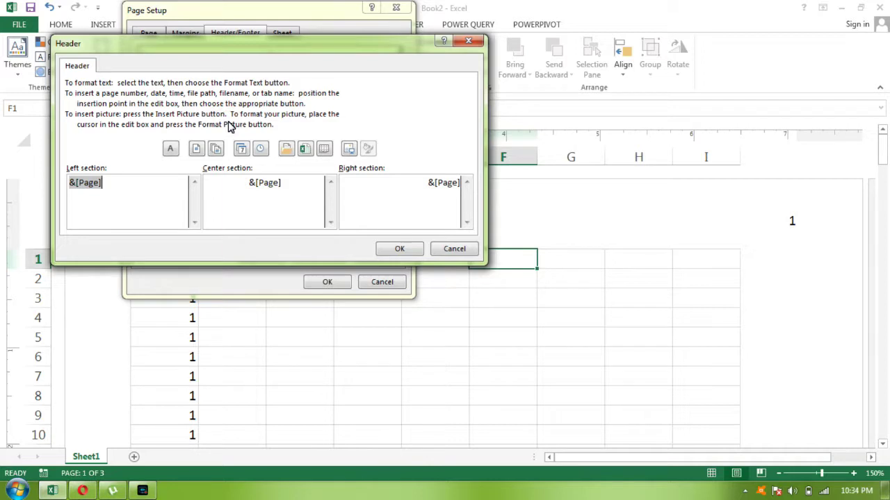
pyautogui.click(134, 201)
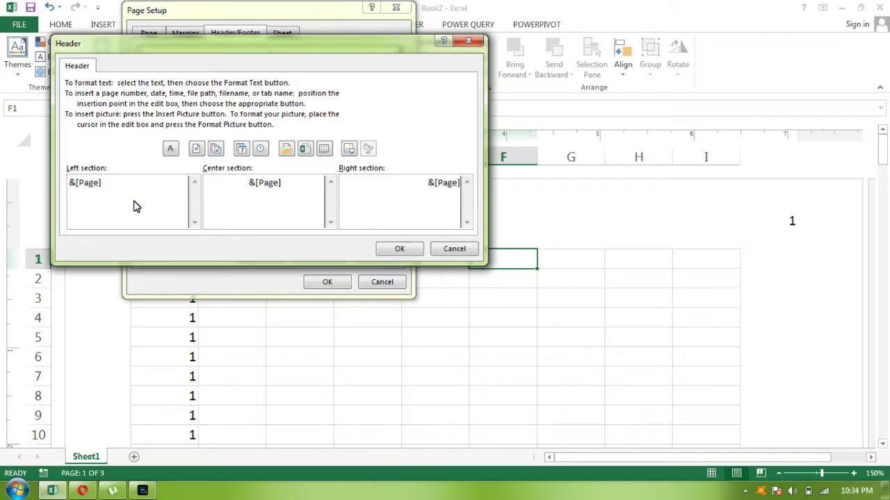
pyautogui.press('BackSpace')
pyautogui.press('BackSpace')
pyautogui.press('BackSpace')
pyautogui.click(313, 191)
pyautogui.press('BackSpace')
pyautogui.press('BackSpace')
pyautogui.press('BackSpace')
pyautogui.press('BackSpace')
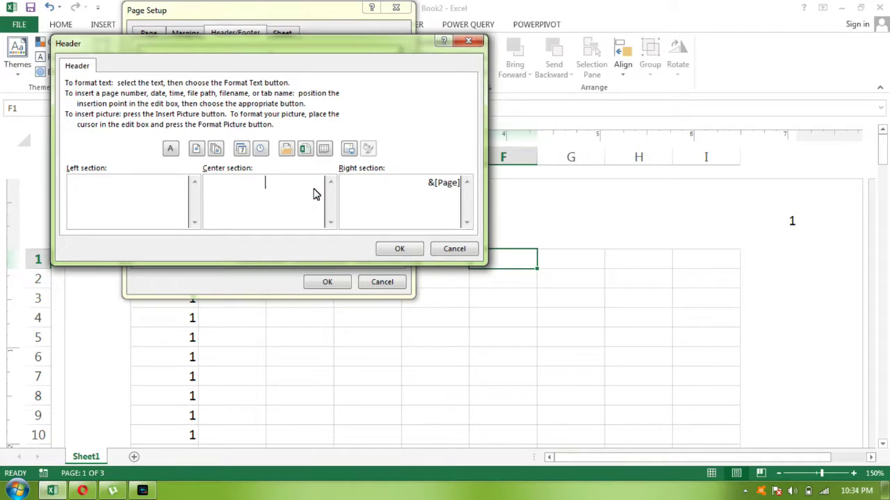
pyautogui.click(408, 185)
pyautogui.press('Delete')
pyautogui.press('Delete')
pyautogui.press('Delete')
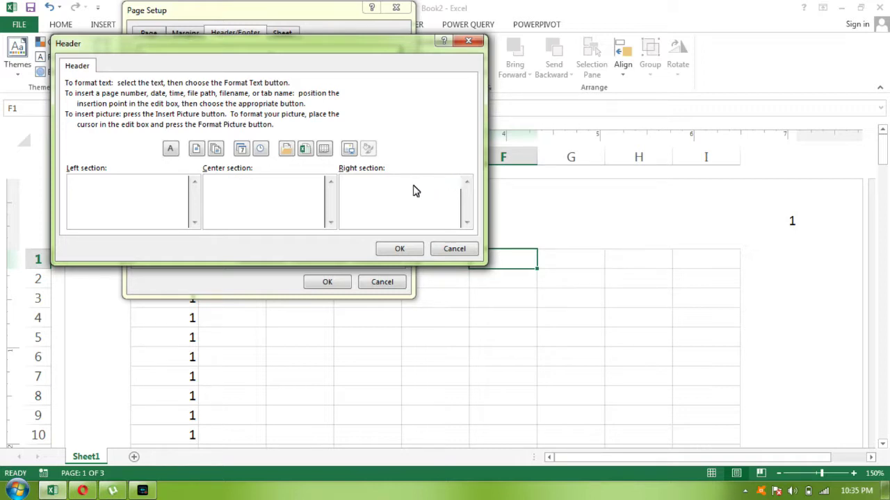
pyautogui.click(407, 249)
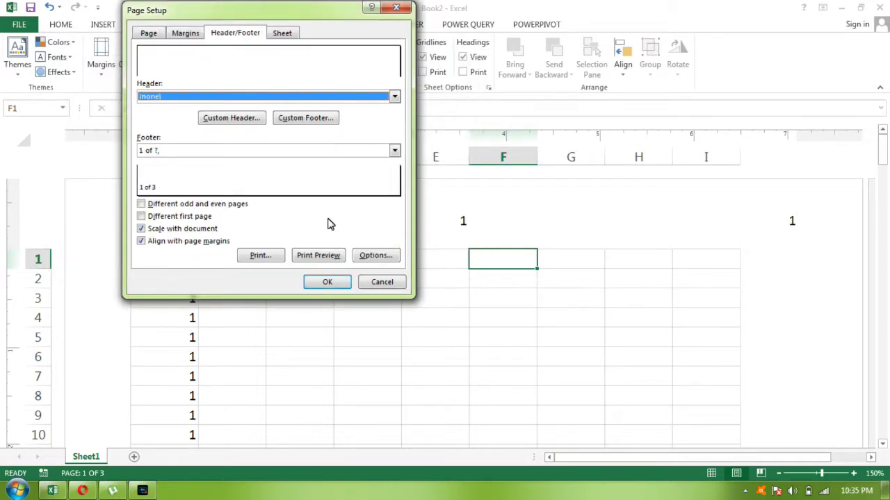
# Clear the page-of-pages text from the Custom Footer and close Page Setup
pyautogui.click(296, 120)
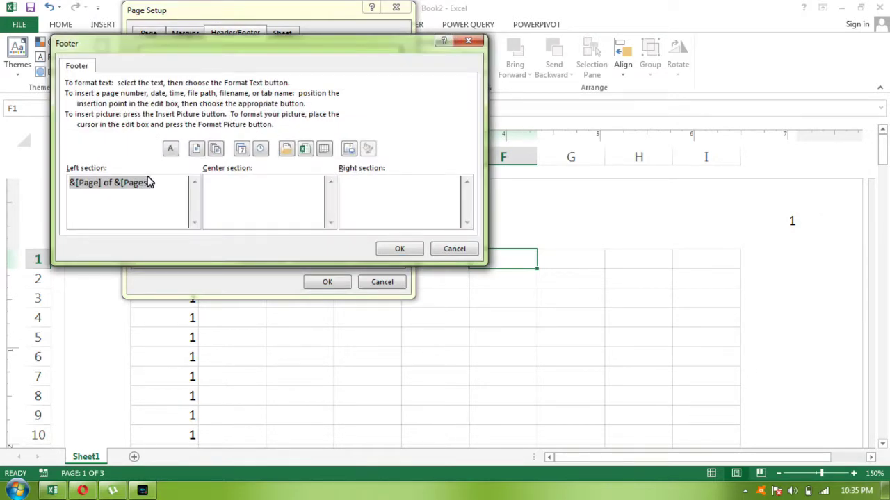
pyautogui.press('Delete')
pyautogui.click(400, 249)
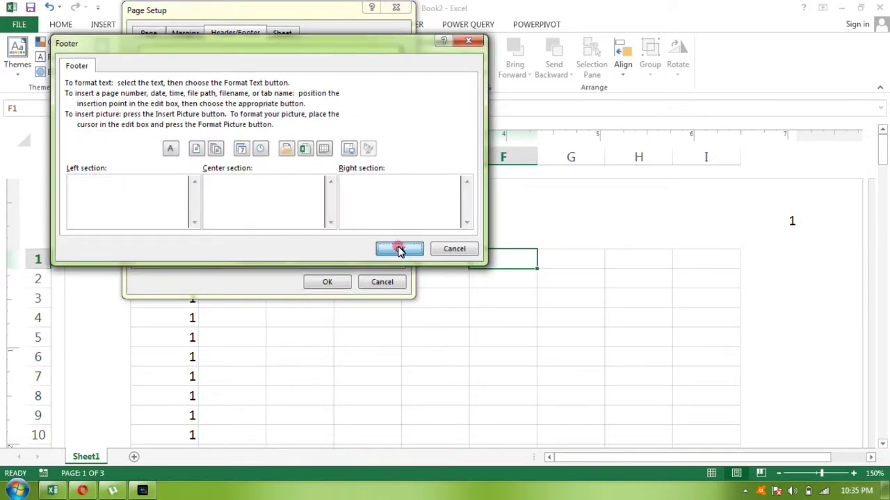
pyautogui.click(340, 282)
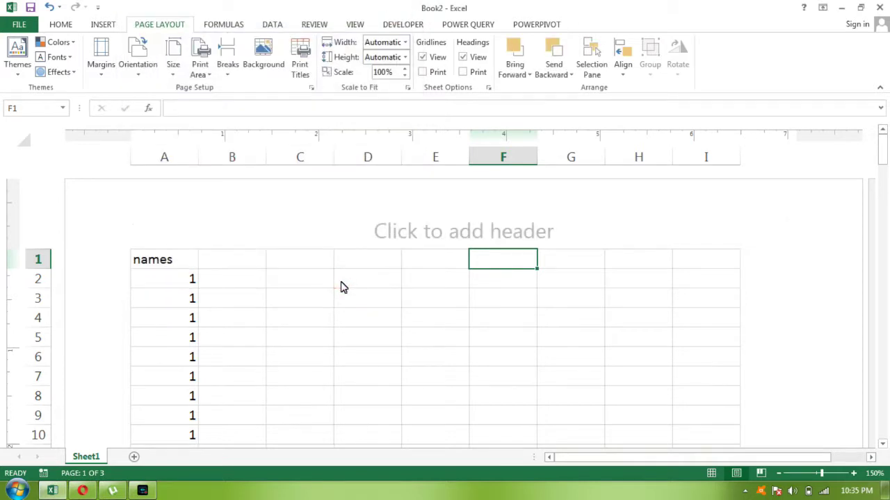
# Open the Custom Header editor from Page Setup's Header/Footer tab
pyautogui.click(381, 257)
pyautogui.moveTo(882, 136); pyautogui.dragTo(885, 230)
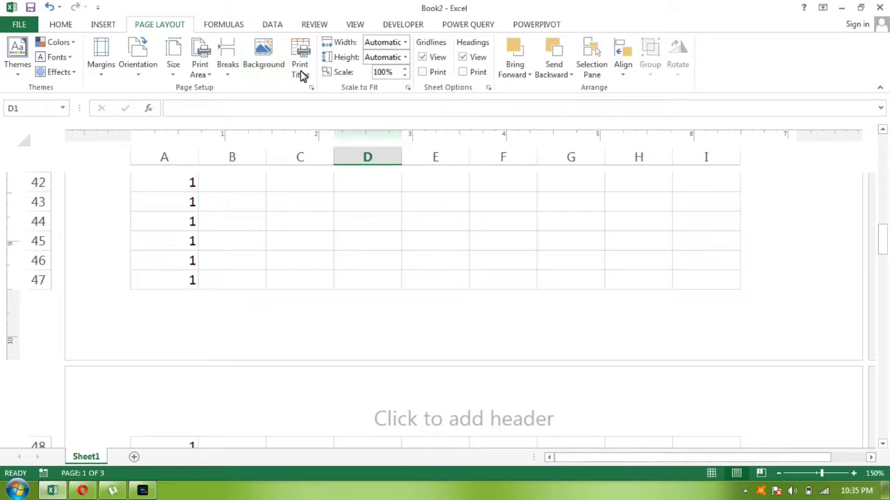
pyautogui.click(311, 89)
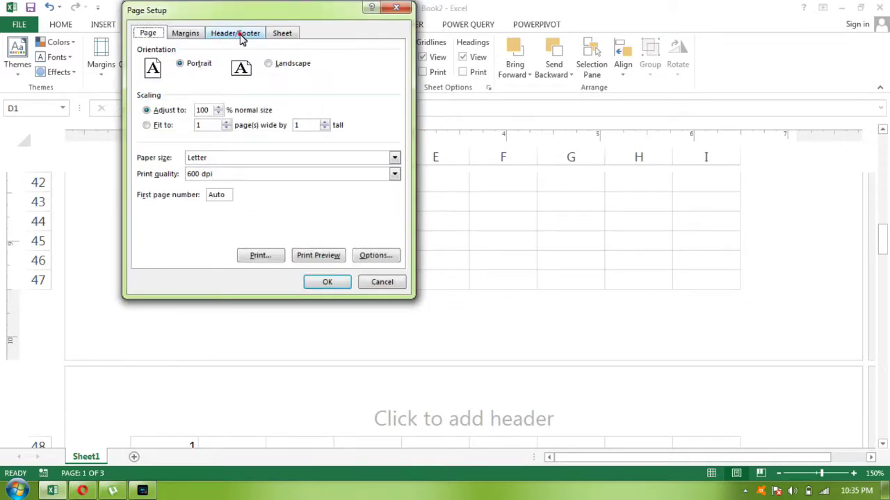
pyautogui.click(240, 35)
pyautogui.click(254, 118)
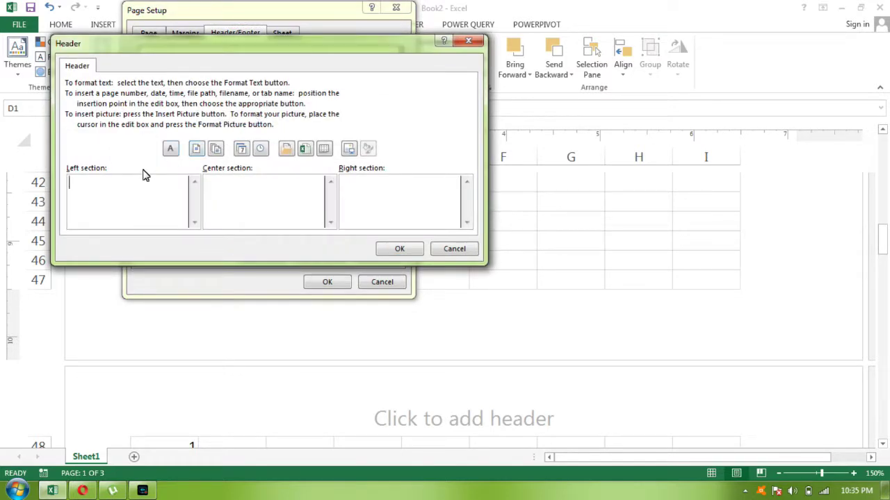
pyautogui.click(104, 186)
pyautogui.click(272, 180)
pyautogui.click(375, 180)
# Insert &[Page] into the Left, Center and Right header sections and confirm
pyautogui.click(127, 186)
pyautogui.click(198, 150)
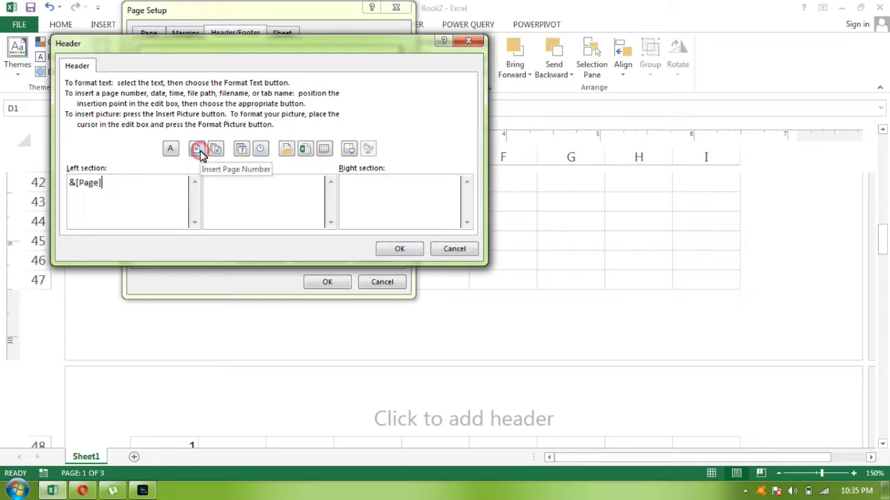
pyautogui.click(244, 183)
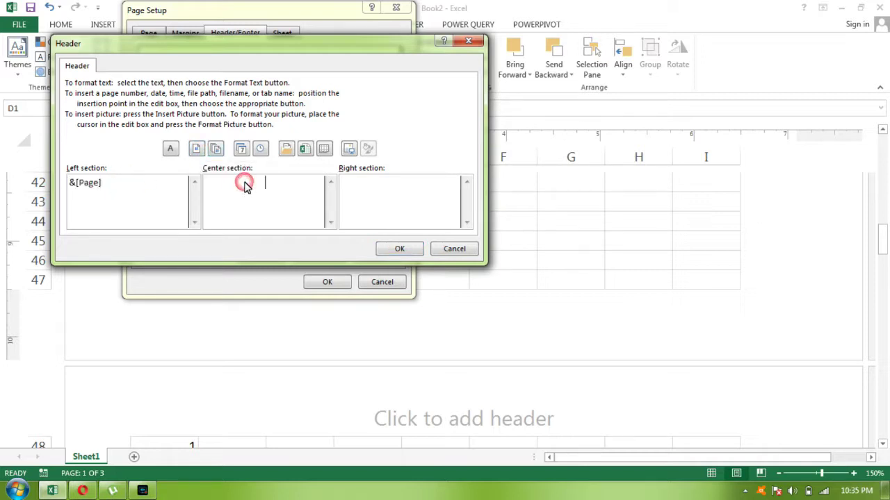
pyautogui.click(198, 149)
pyautogui.click(423, 207)
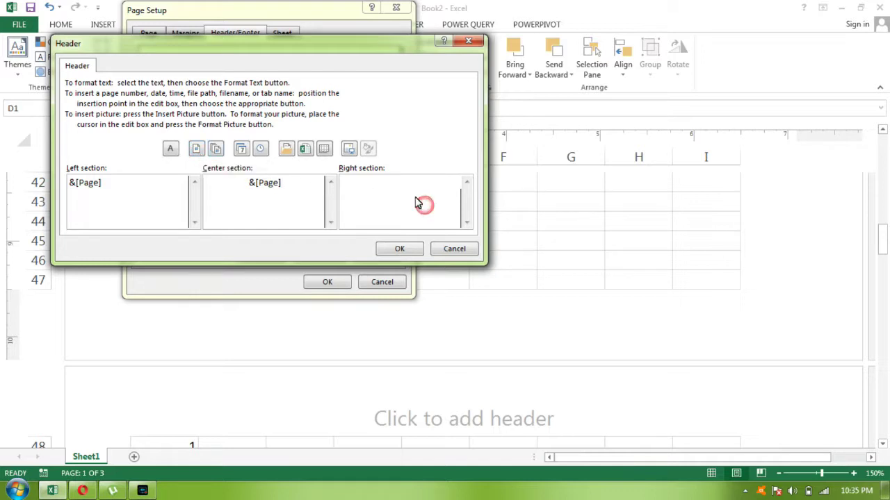
pyautogui.click(196, 150)
pyautogui.click(390, 253)
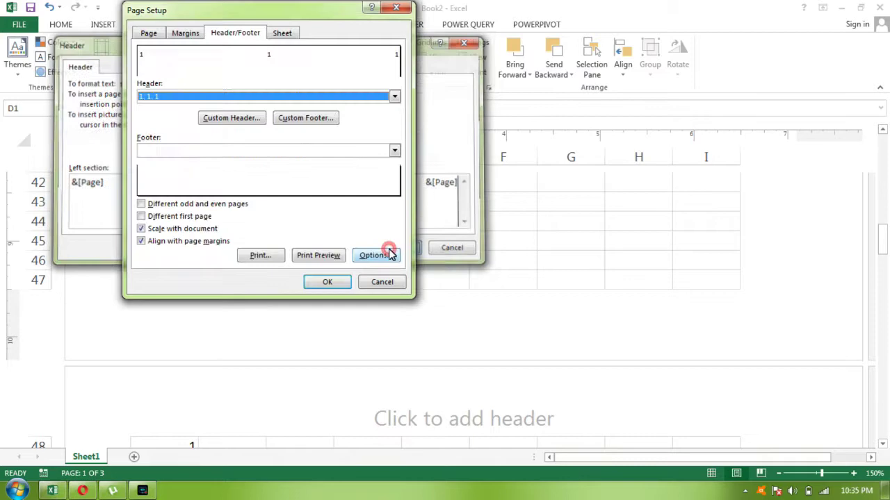
# Set the Custom Footer to '&[Page] of &[Pages]' left and &[Page] in center and right
pyautogui.click(304, 119)
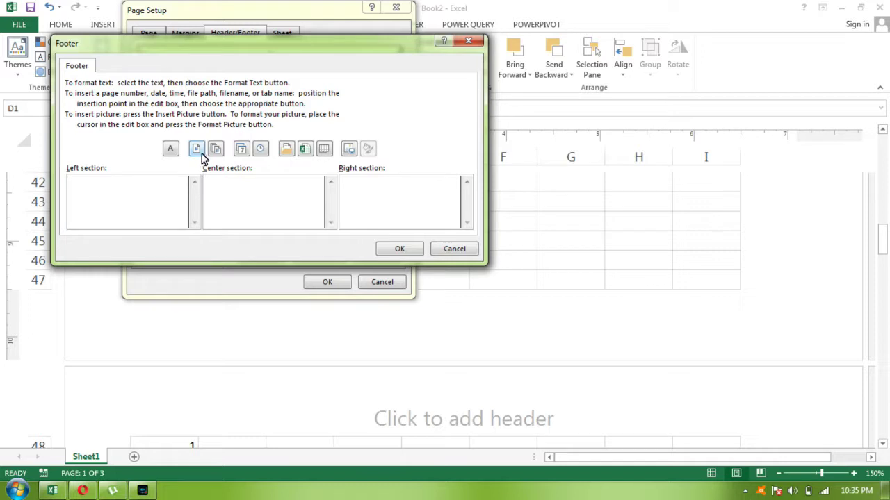
pyautogui.click(198, 150)
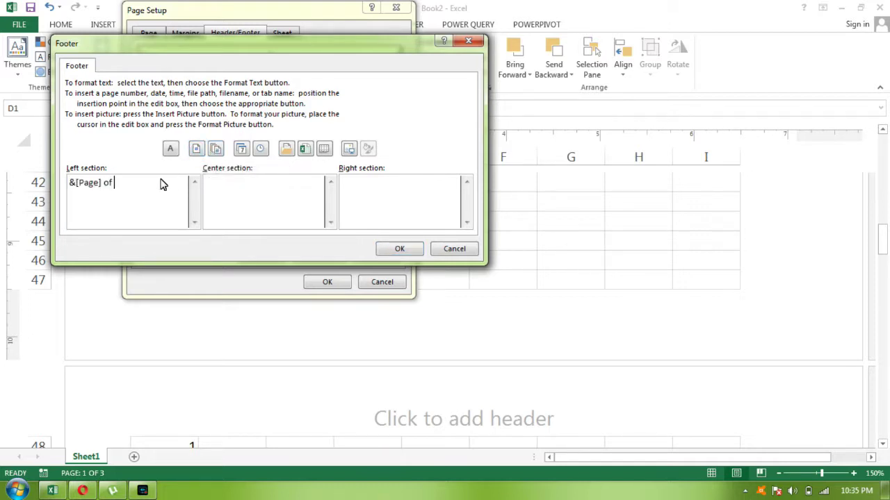
pyautogui.click(217, 150)
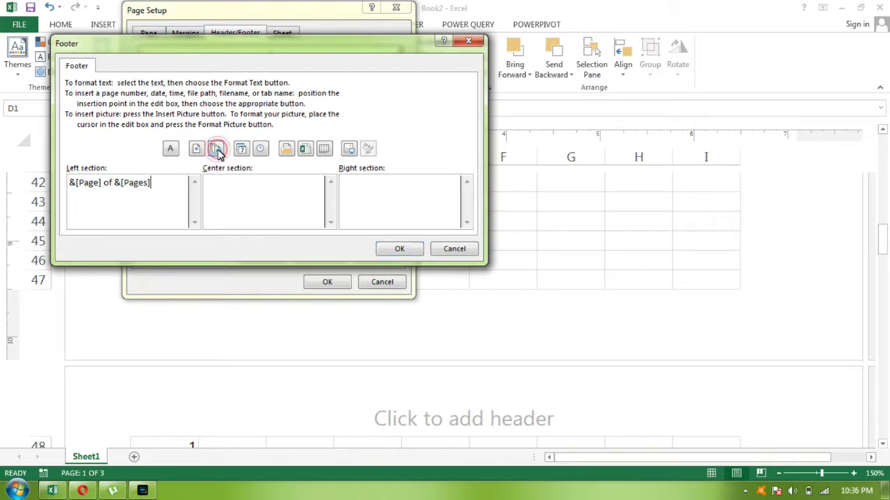
pyautogui.click(264, 198)
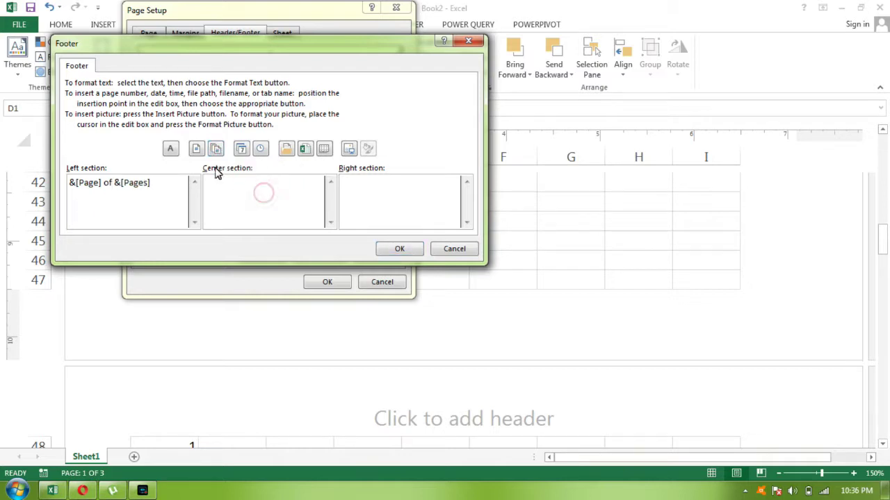
pyautogui.click(196, 148)
pyautogui.click(417, 191)
pyautogui.click(196, 149)
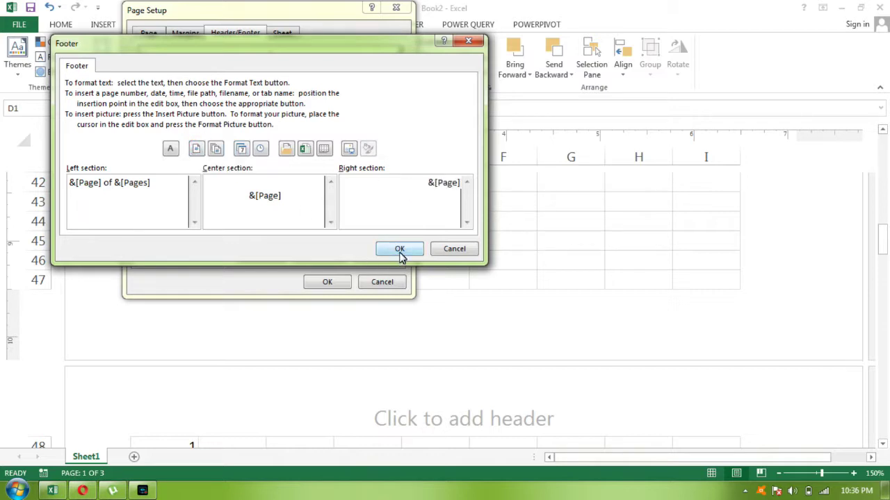
pyautogui.click(400, 250)
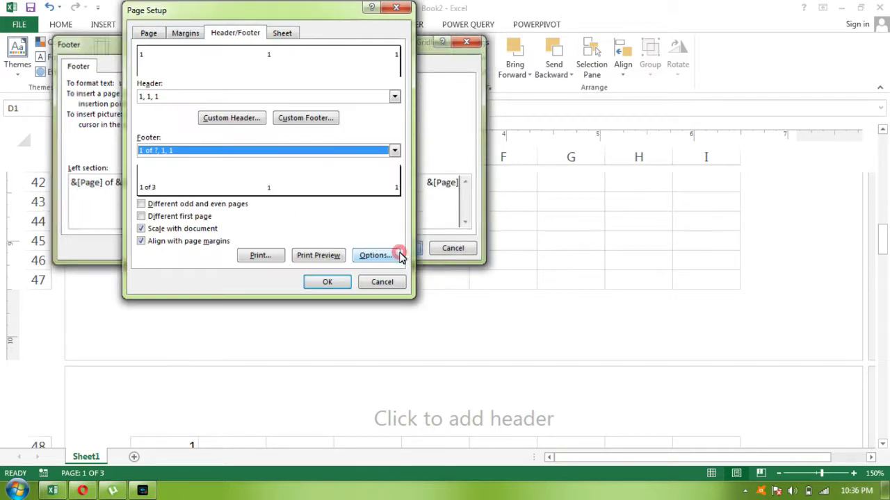
pyautogui.click(339, 281)
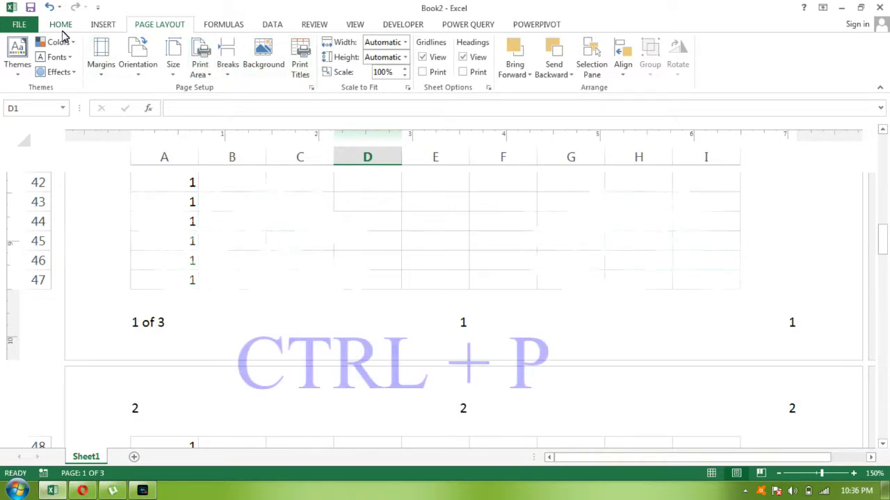
# Open the print preview with Ctrl+P to check the header and footer
pyautogui.hotkey('ctrl', 'p')
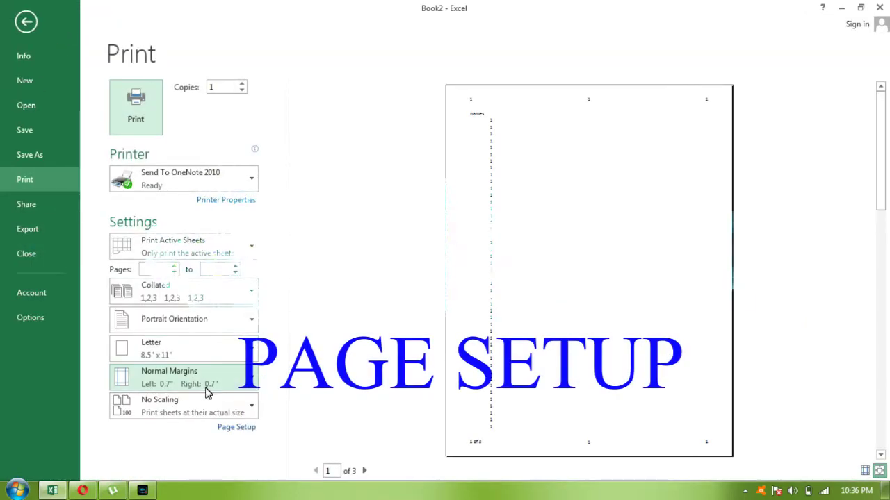
# From the print preview, bring up Page Setup's Header/Footer settings, showing header 1, 1, 1 and footer 1 of ?
pyautogui.click(232, 427)
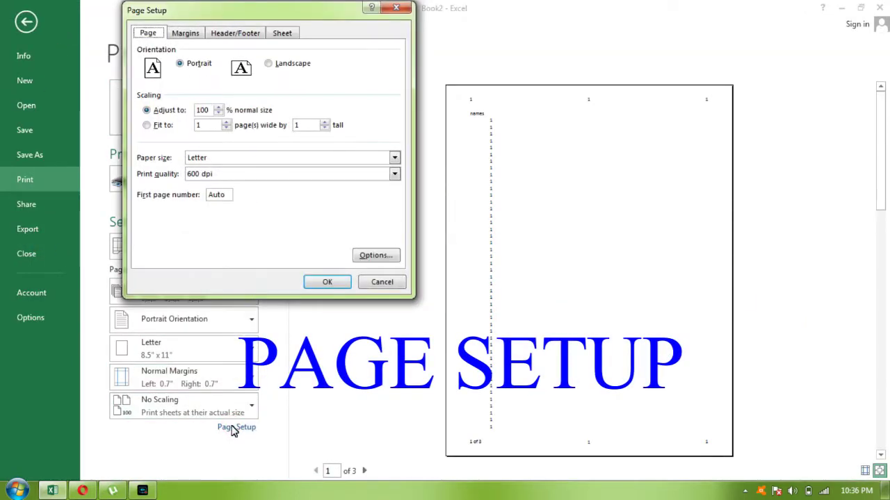
pyautogui.click(240, 34)
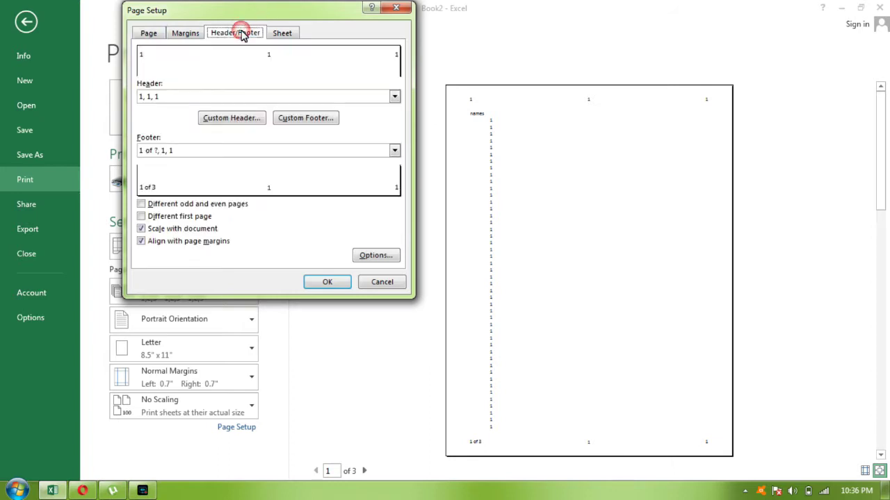